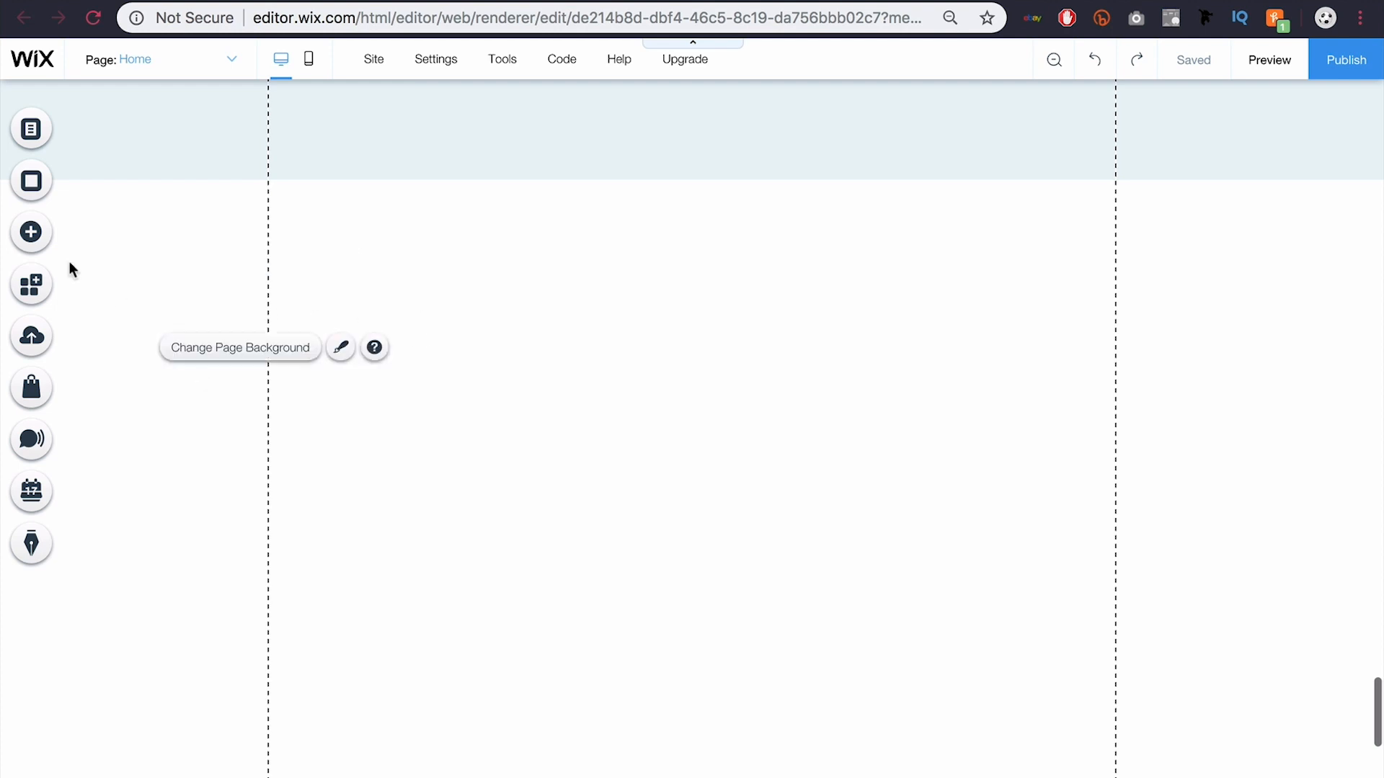
Step: Open the Add a Button panel and browse the My, Themed, Text and Icon button styles
{"action": "left_click", "coordinate": [30, 232]}
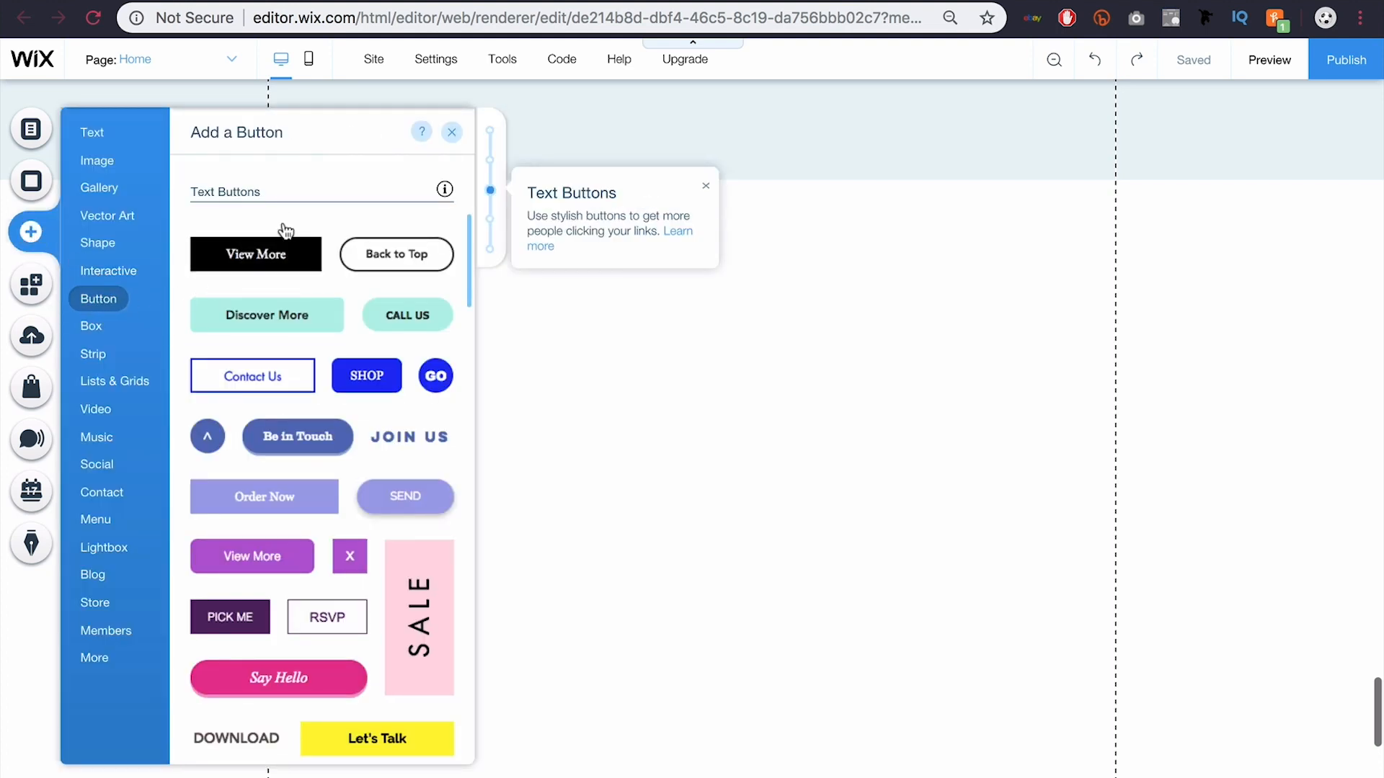
{"action": "scroll", "coordinate": [283, 225], "scroll_direction": "up", "scroll_amount": 5}
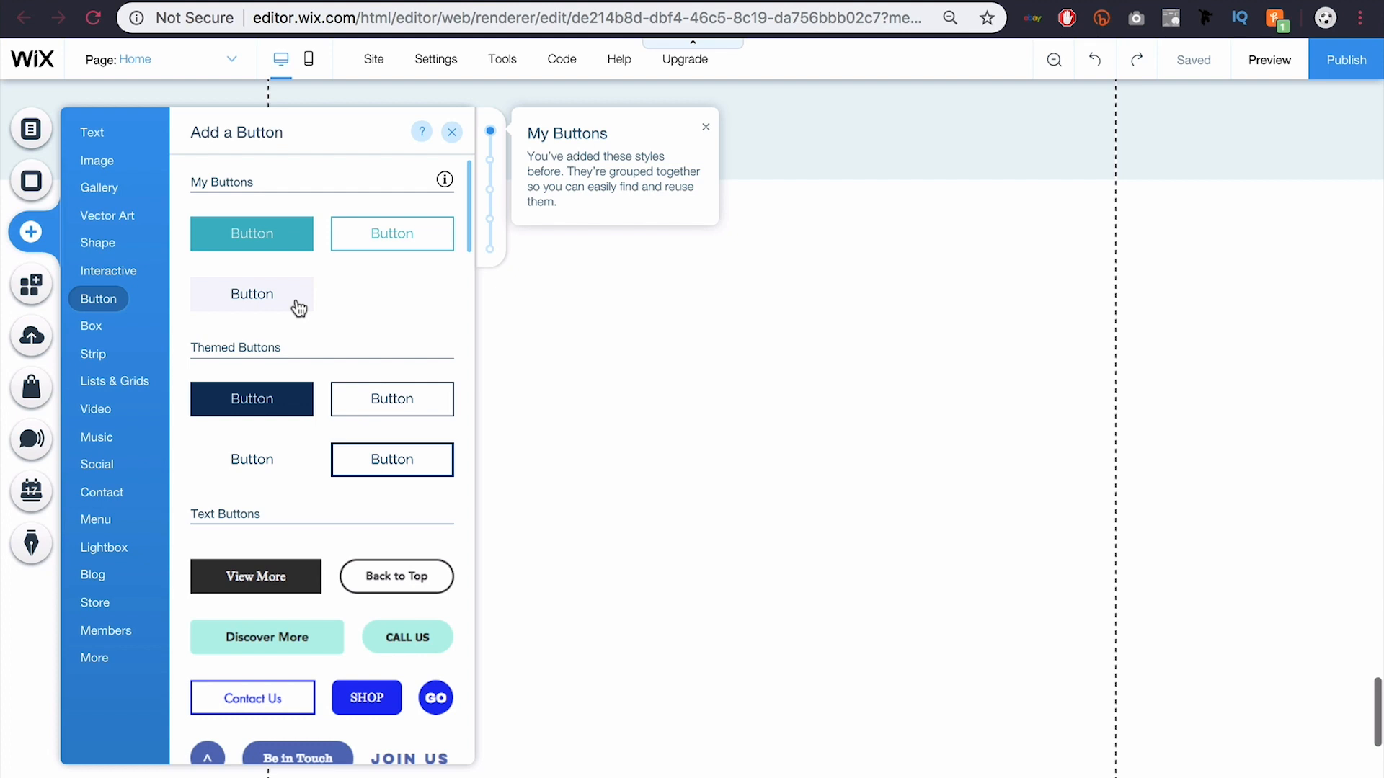
{"action": "scroll", "coordinate": [299, 309], "scroll_direction": "down", "scroll_amount": 5}
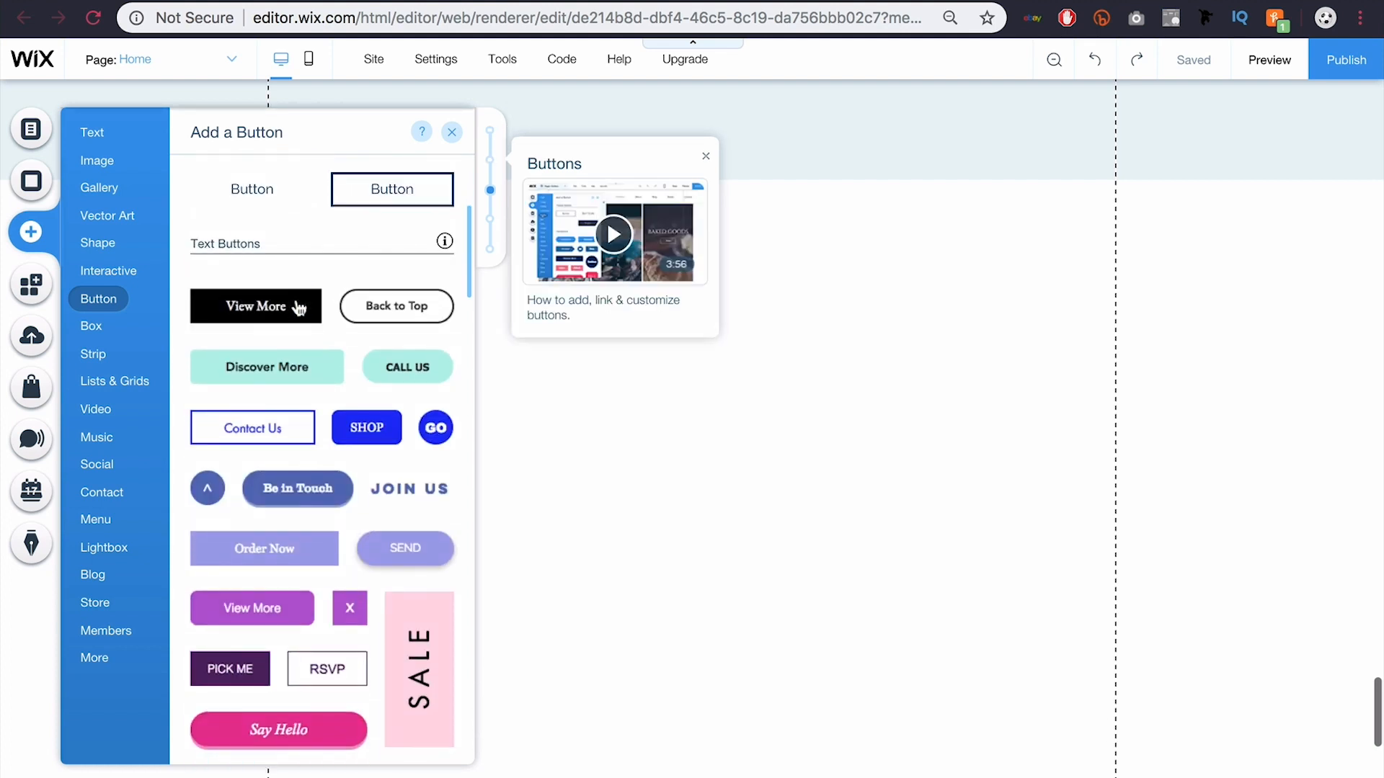
{"action": "scroll", "coordinate": [299, 308], "scroll_direction": "down", "scroll_amount": 7}
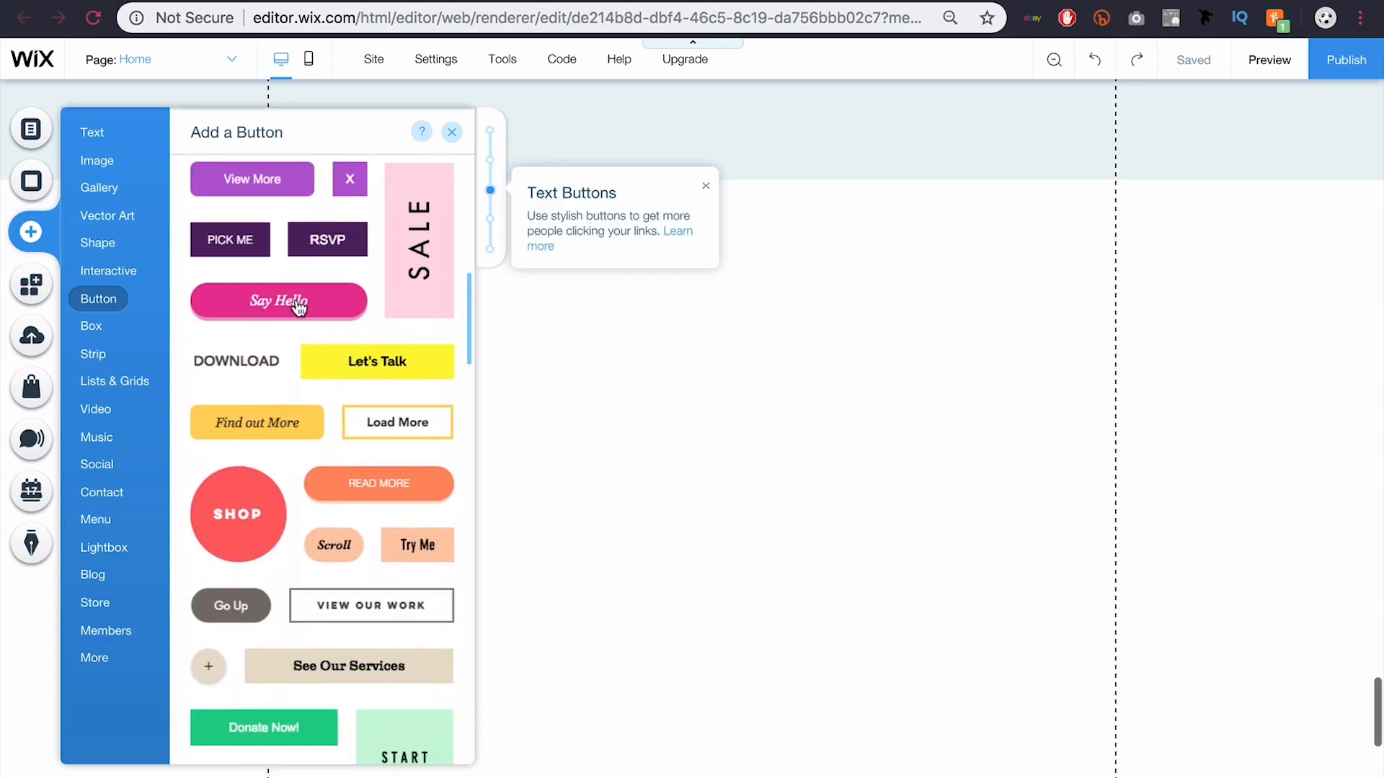
{"action": "scroll", "coordinate": [299, 309], "scroll_direction": "down", "scroll_amount": 7}
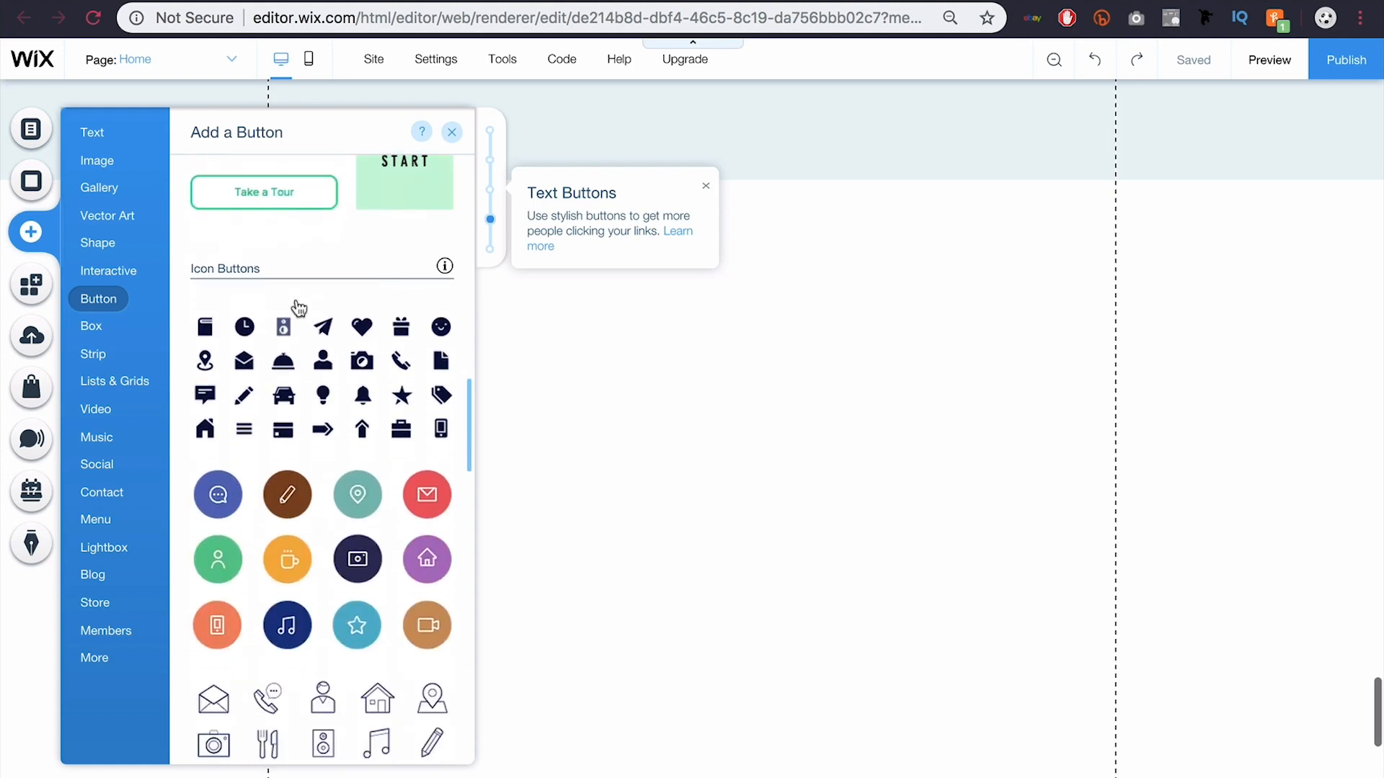
{"action": "scroll", "coordinate": [298, 309], "scroll_direction": "down", "scroll_amount": 6}
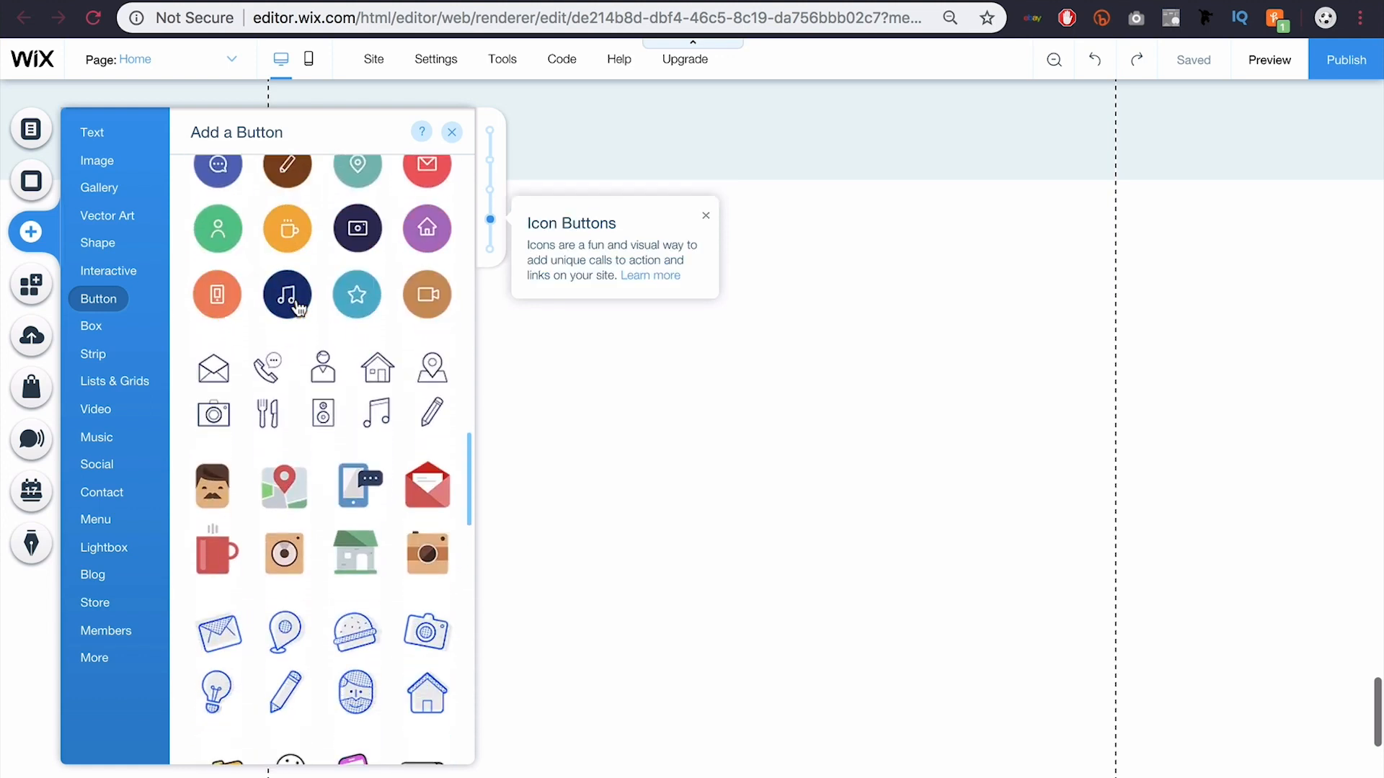
{"action": "scroll", "coordinate": [299, 309], "scroll_direction": "down", "scroll_amount": 8}
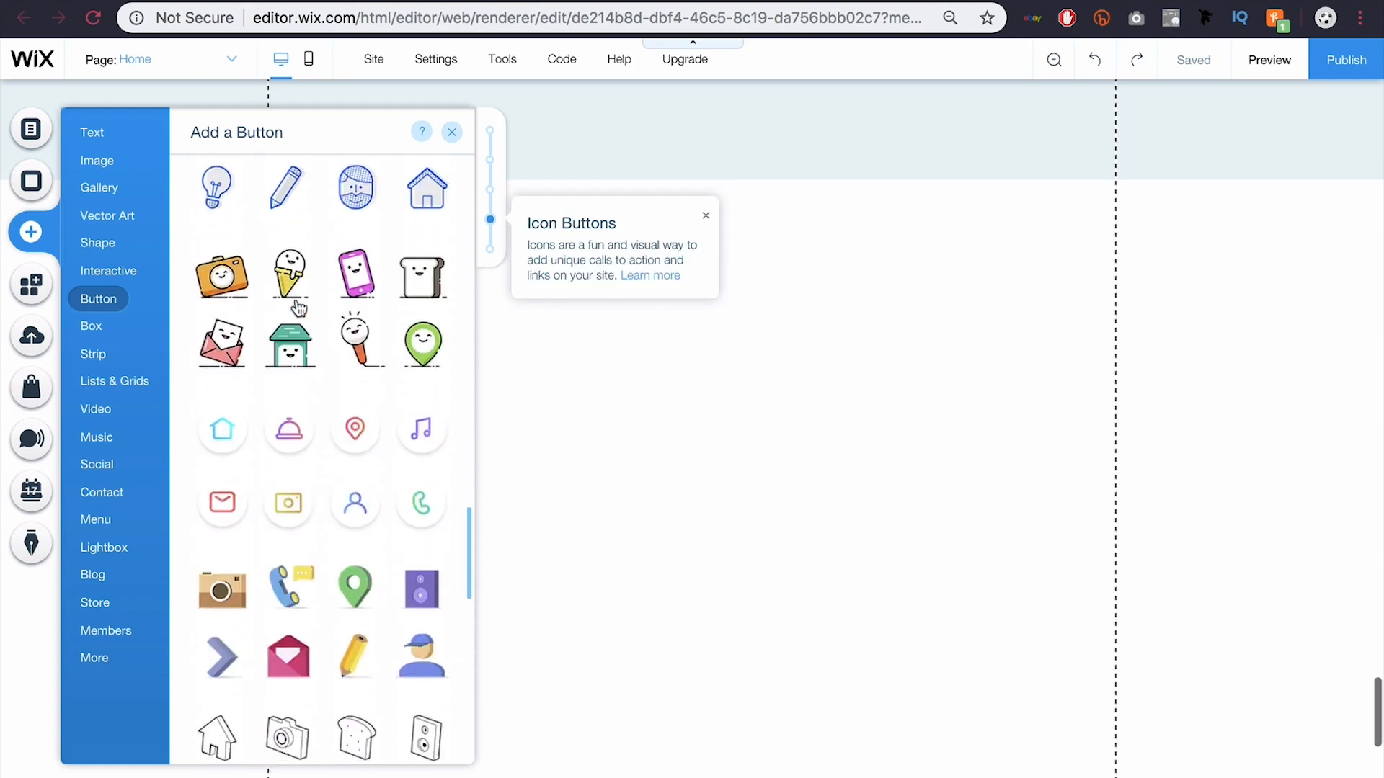
{"action": "scroll", "coordinate": [298, 309], "scroll_direction": "down", "scroll_amount": 8}
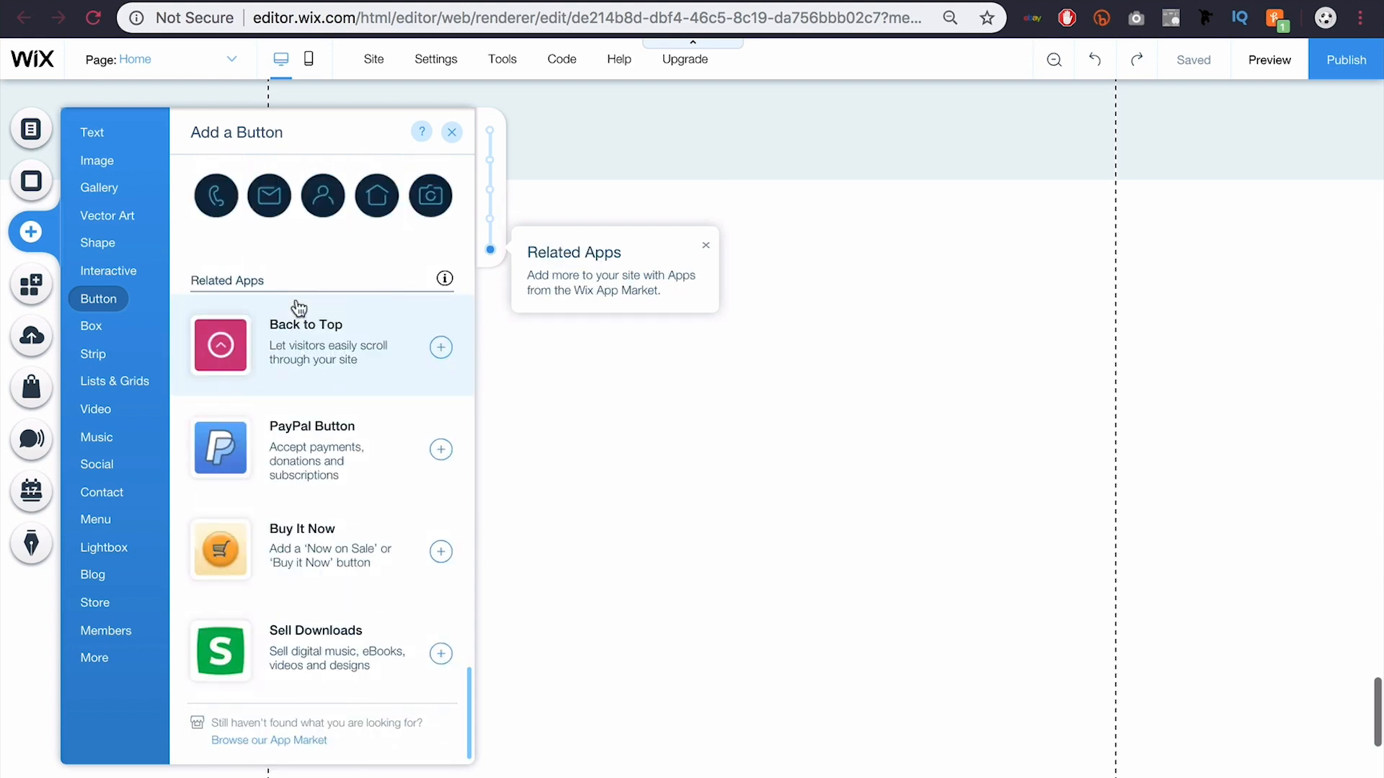
{"action": "scroll", "coordinate": [298, 309], "scroll_direction": "up", "scroll_amount": 20}
{"action": "scroll", "coordinate": [296, 303], "scroll_direction": "down", "scroll_amount": 3}
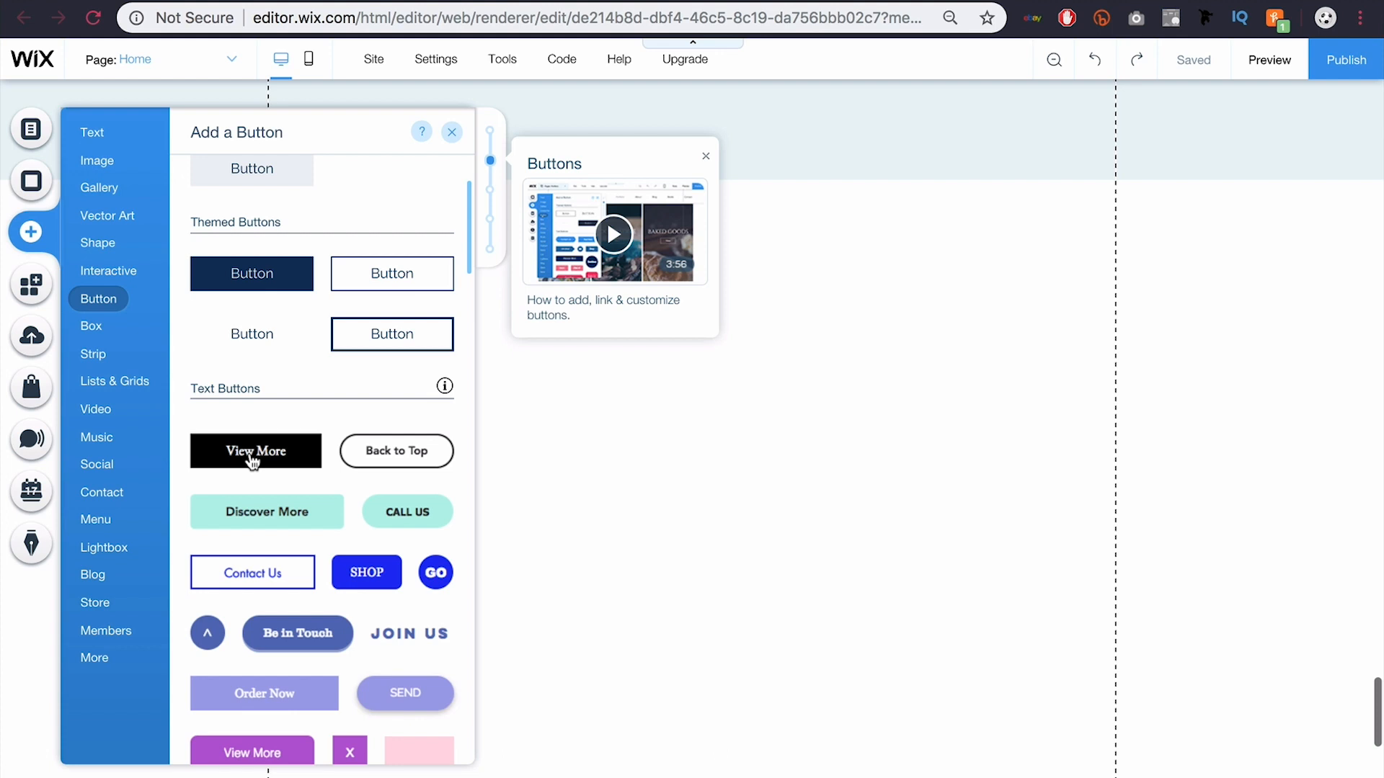
Step: Add the black View More button at the page's top left, widen it to 246 px, and open its link settings
{"action": "left_click", "coordinate": [252, 461]}
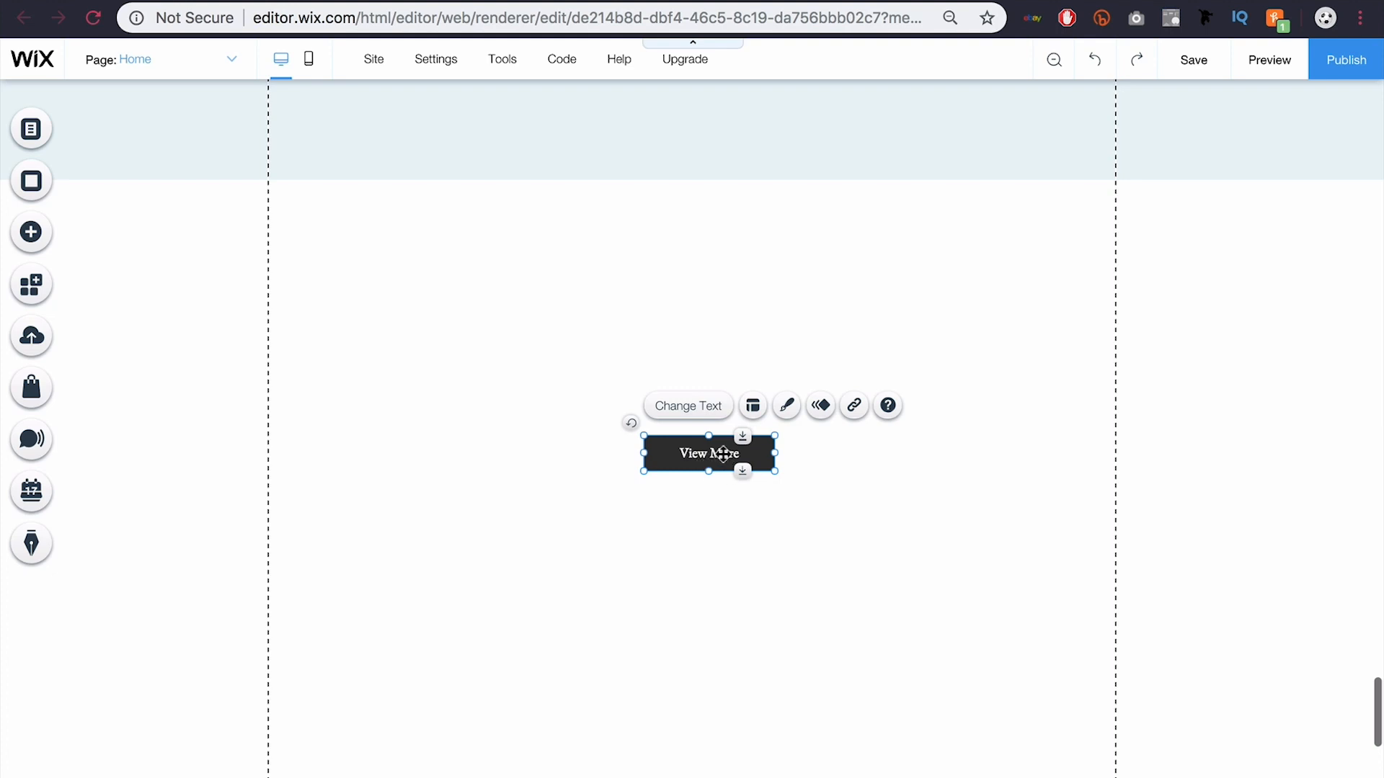
{"action": "left_click_drag", "start_coordinate": [723, 454], "coordinate": [396, 257]}
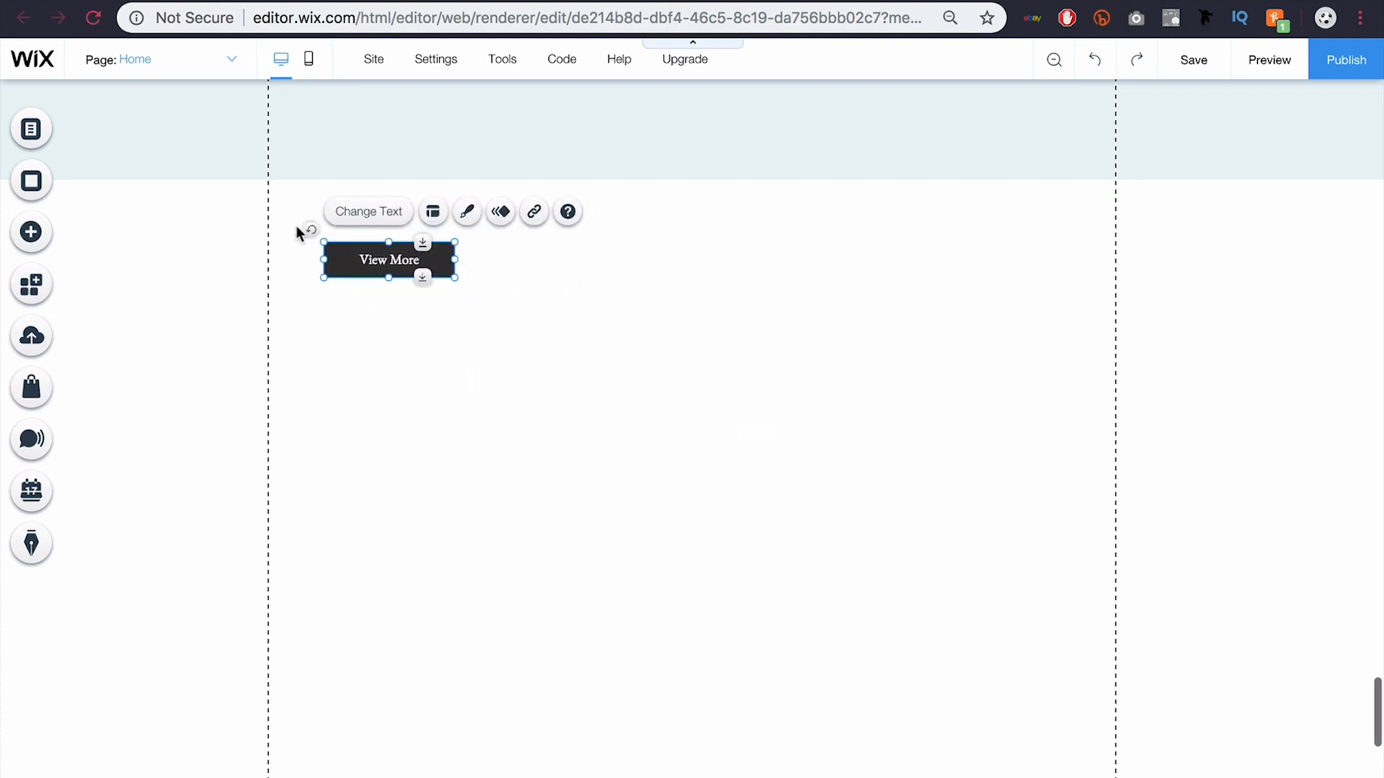
{"action": "left_click_drag", "start_coordinate": [455, 259], "coordinate": [464, 296]}
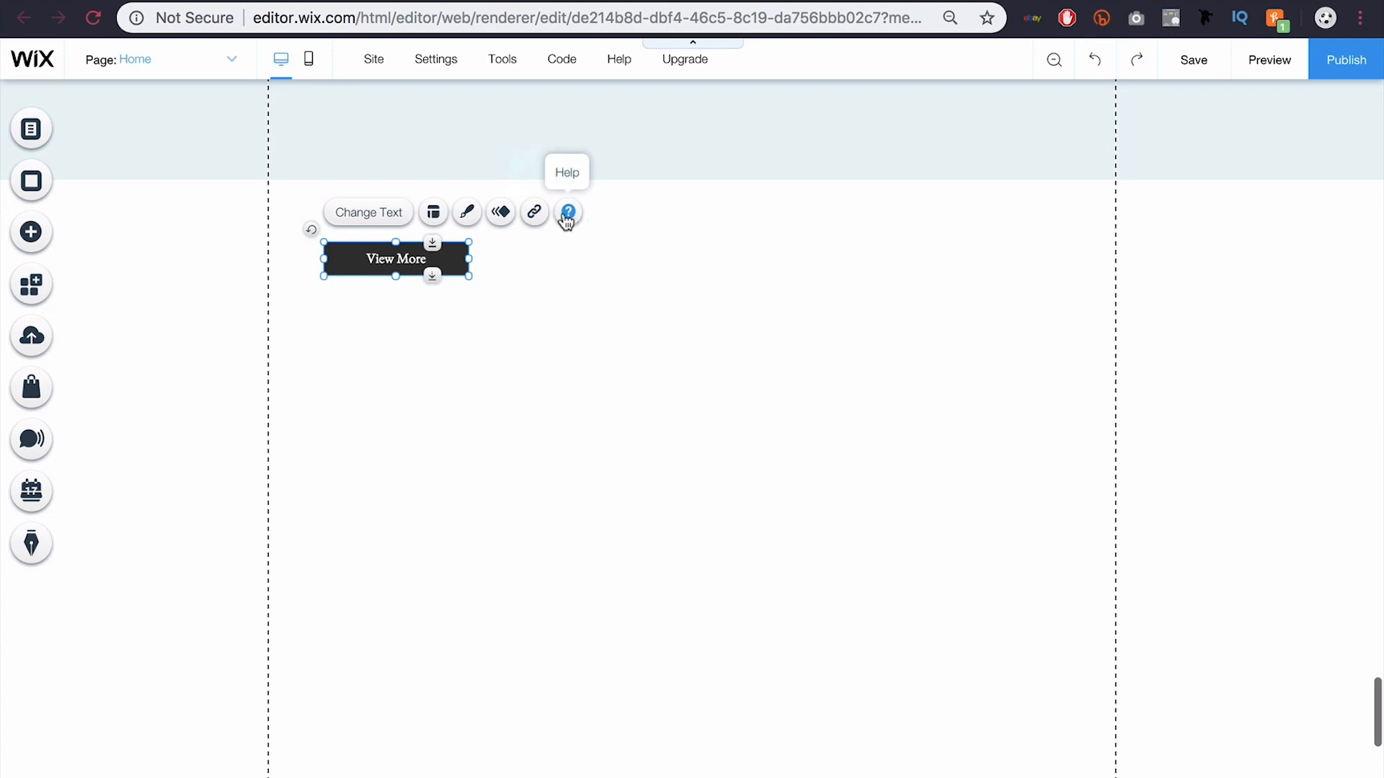
{"action": "left_click", "coordinate": [534, 212]}
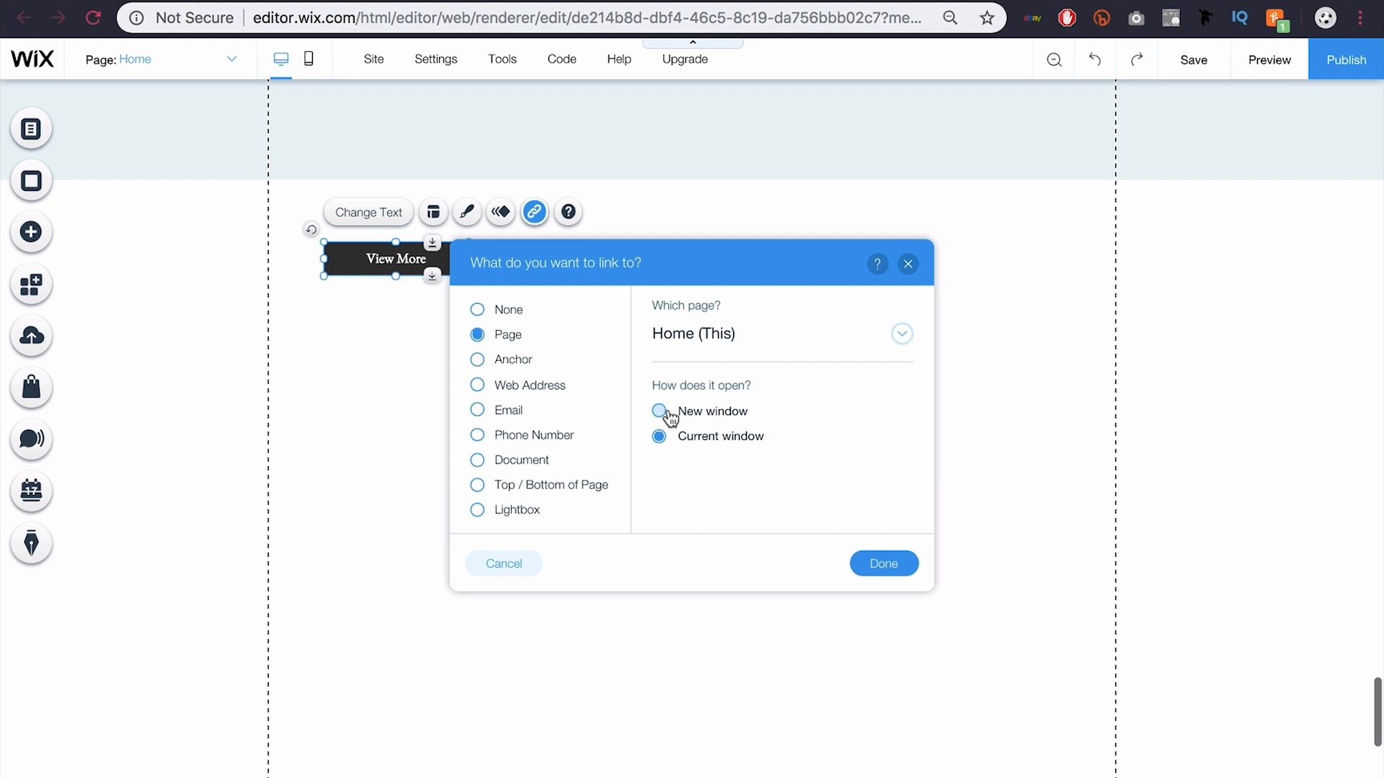
{"action": "left_click", "coordinate": [902, 334]}
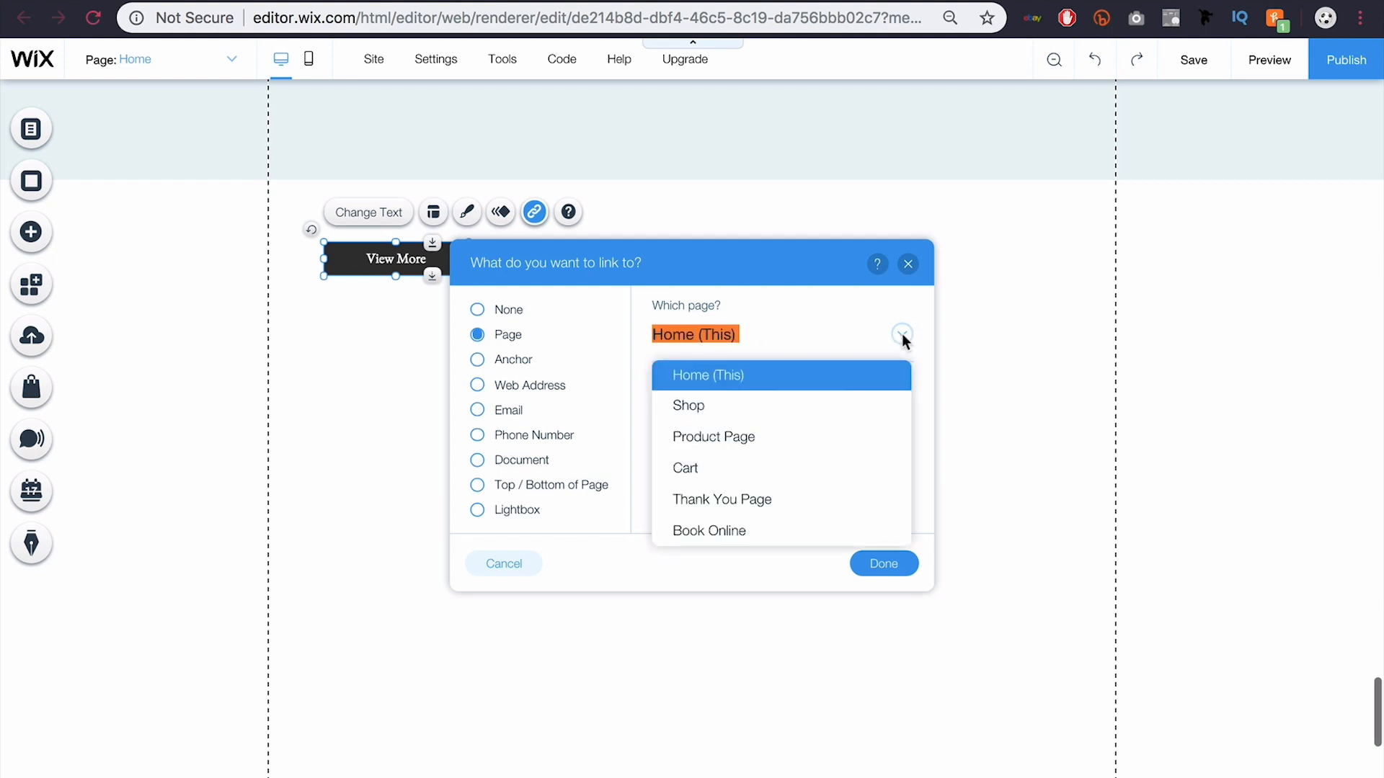
{"action": "left_click", "coordinate": [723, 441]}
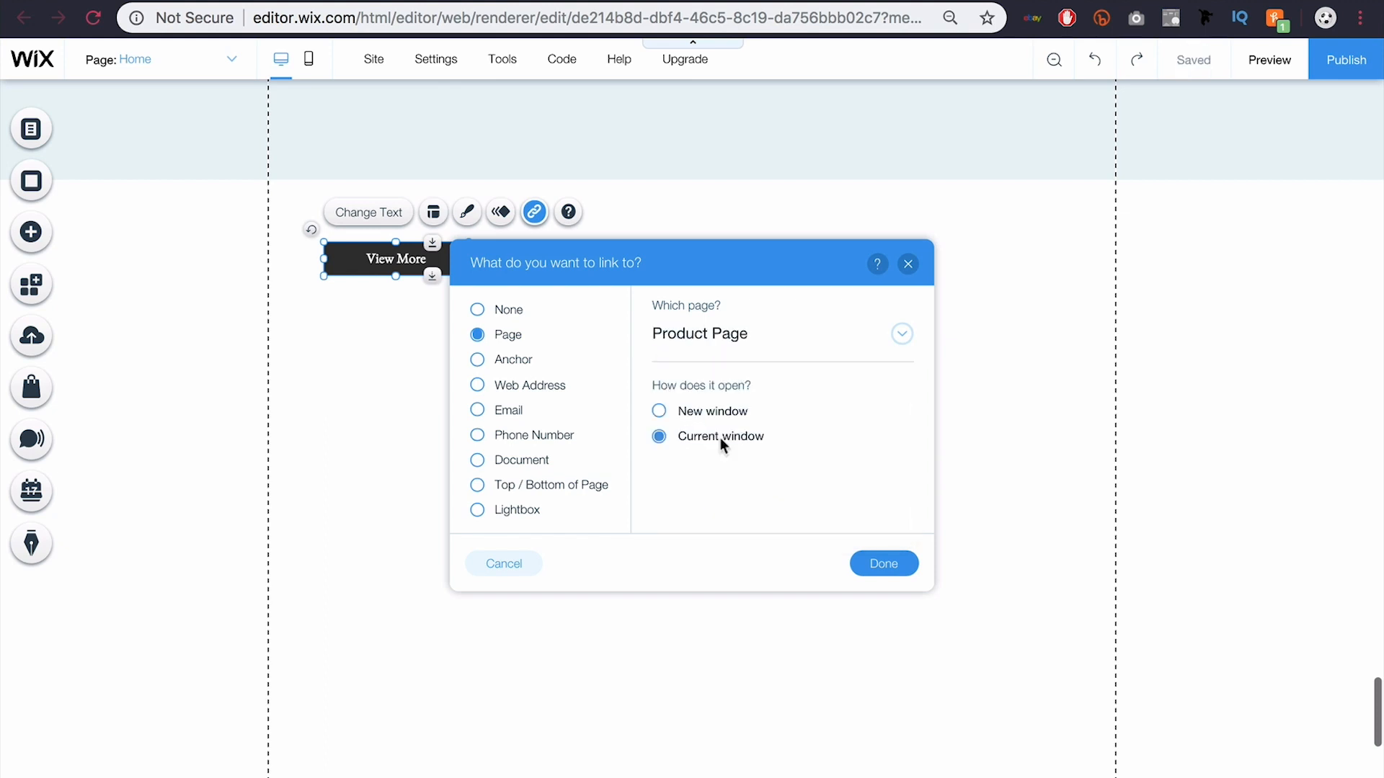
{"action": "left_click", "coordinate": [478, 360]}
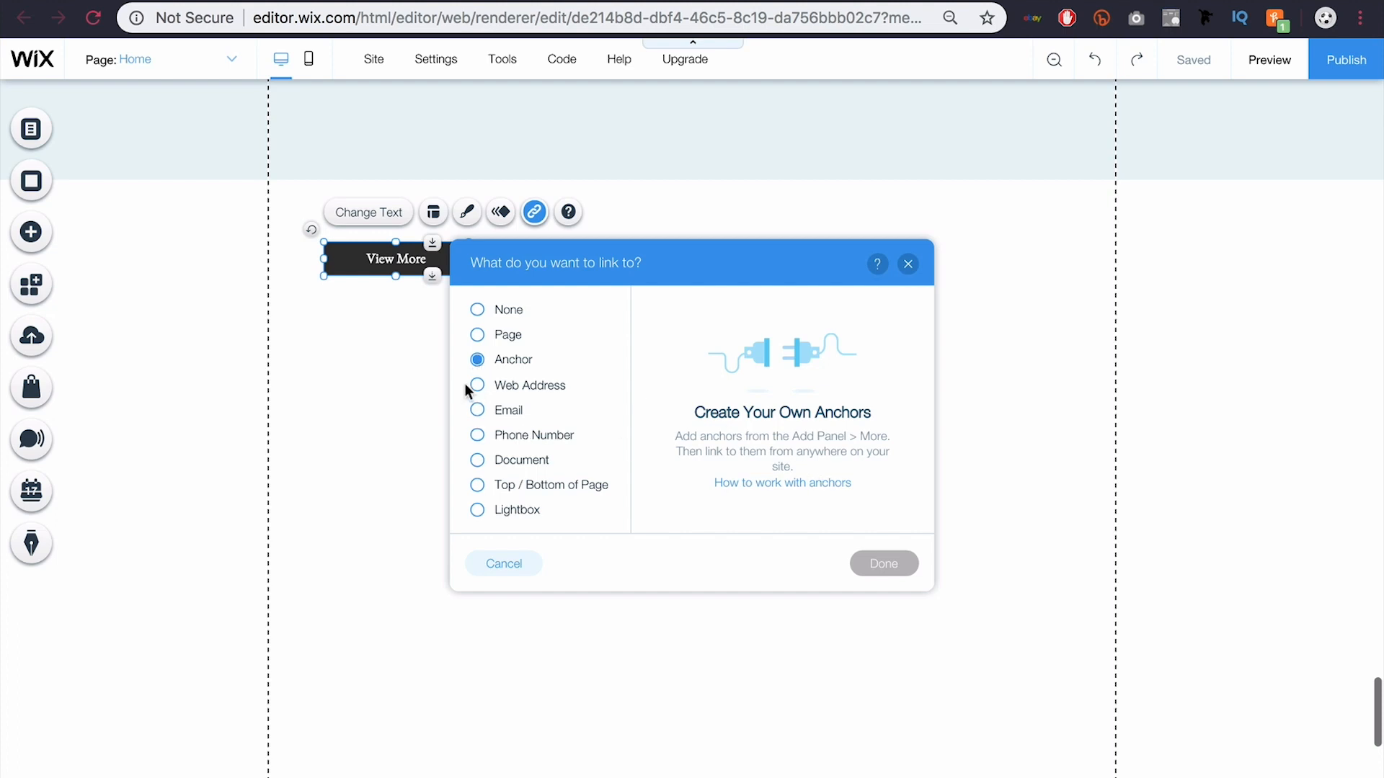
{"action": "left_click", "coordinate": [478, 388]}
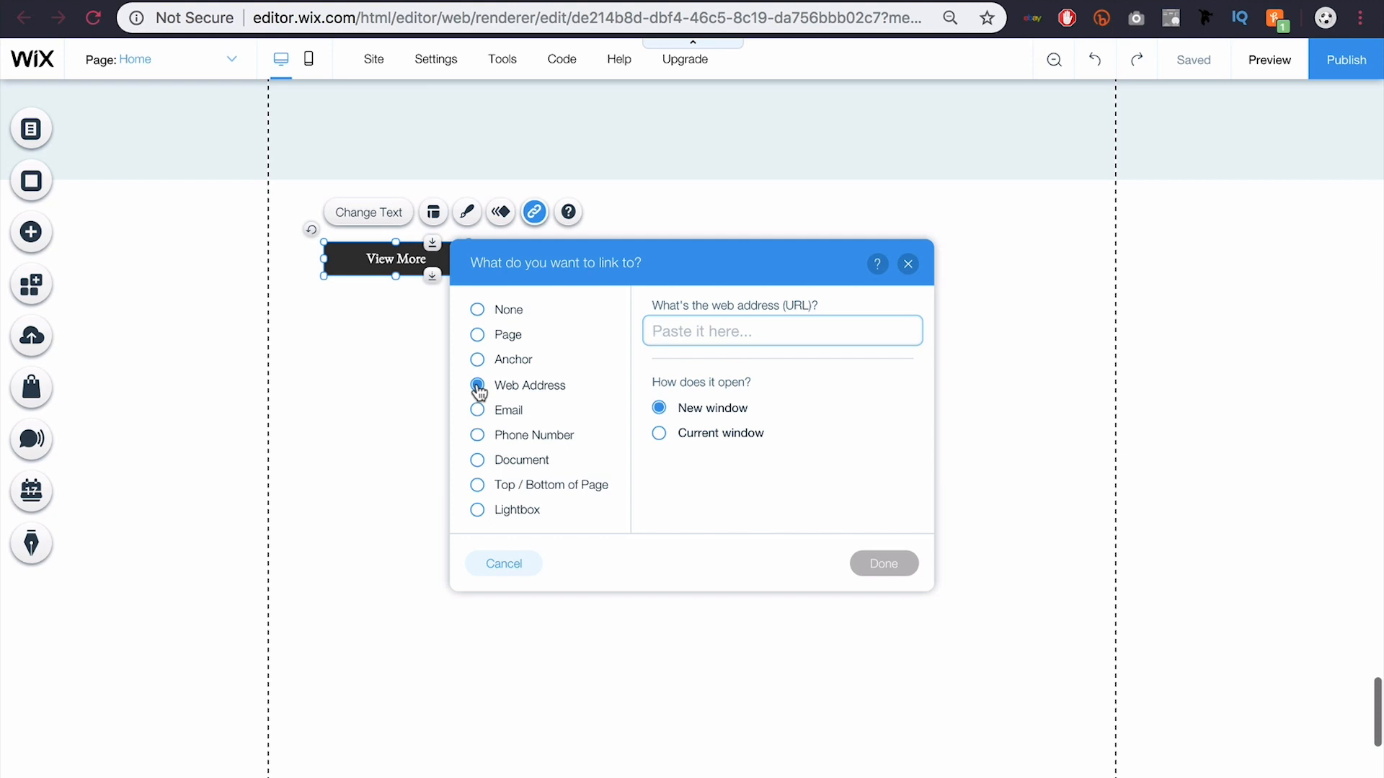
{"action": "type", "text": "www"}
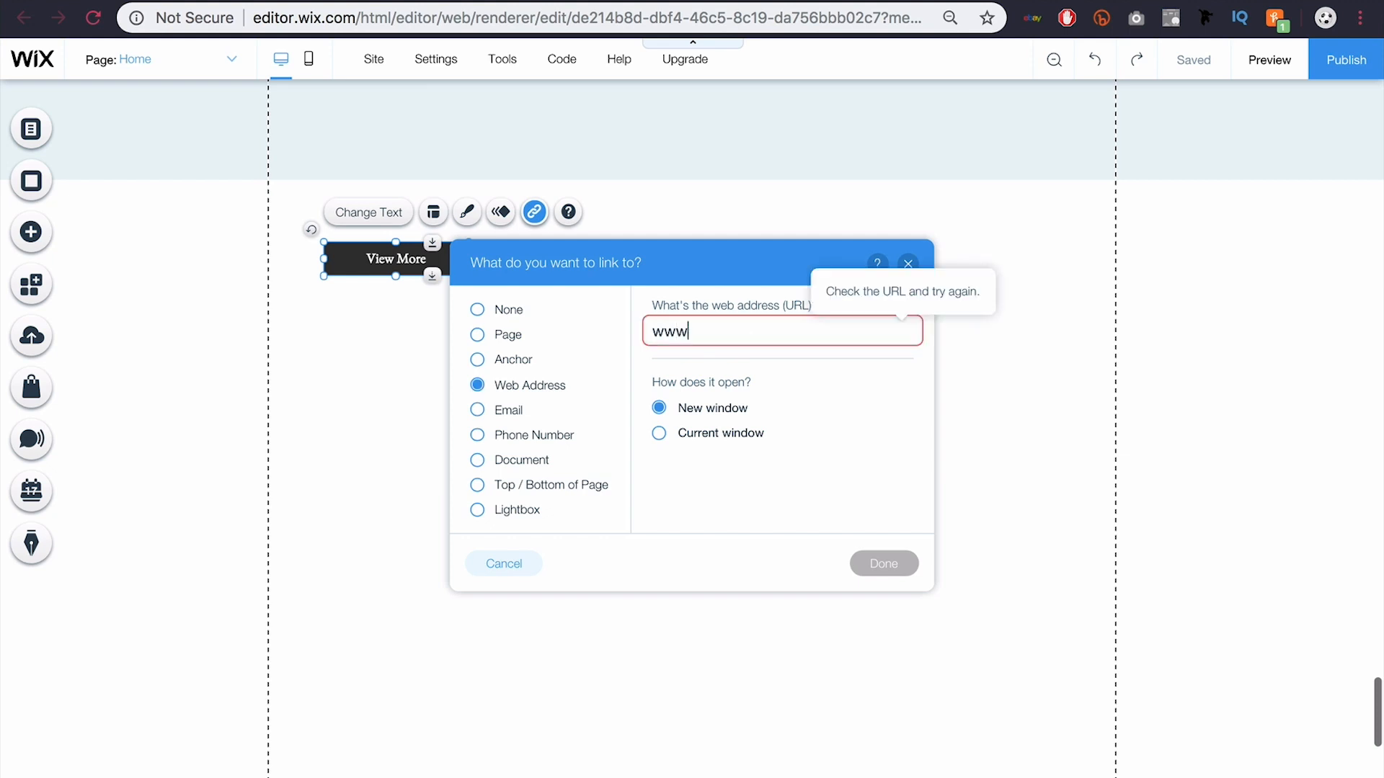
{"action": "type", "text": ".wix.com"}
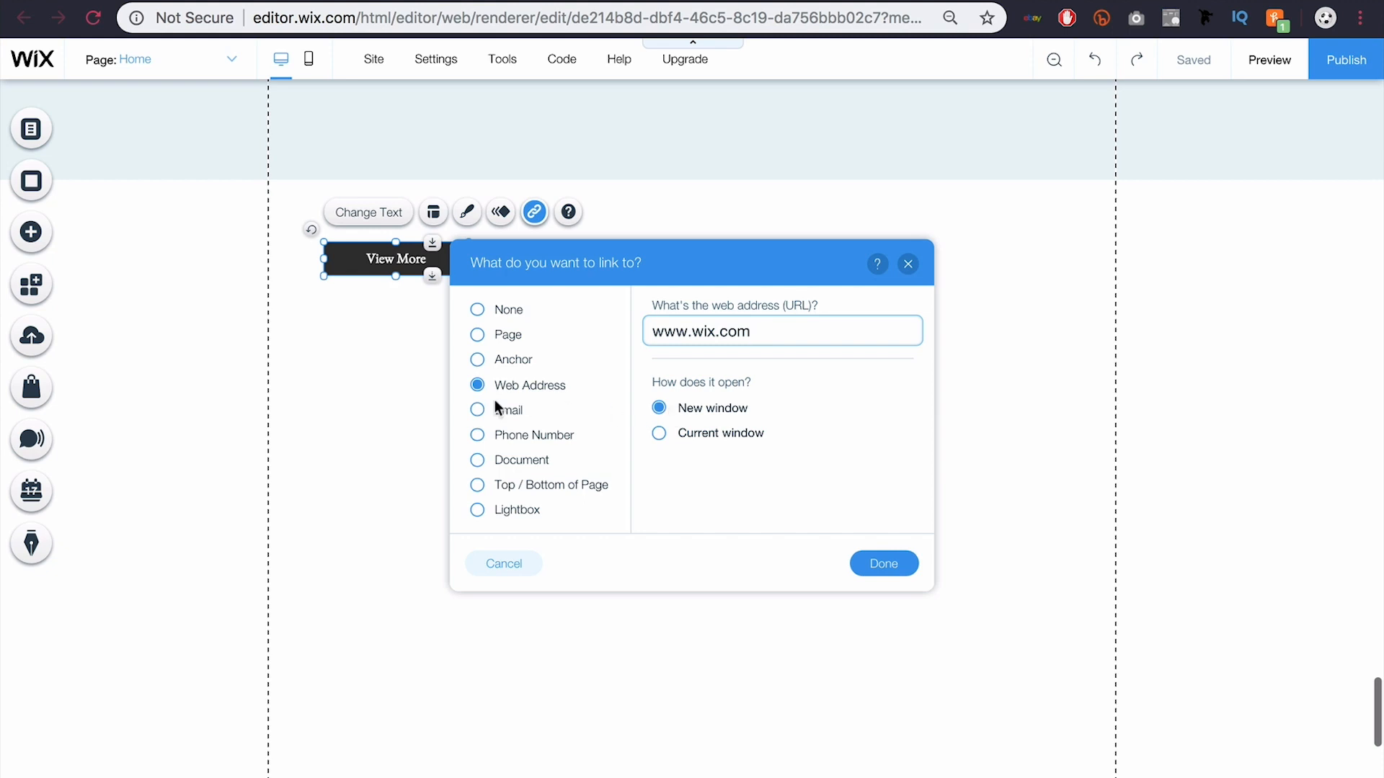
{"action": "left_click", "coordinate": [479, 417]}
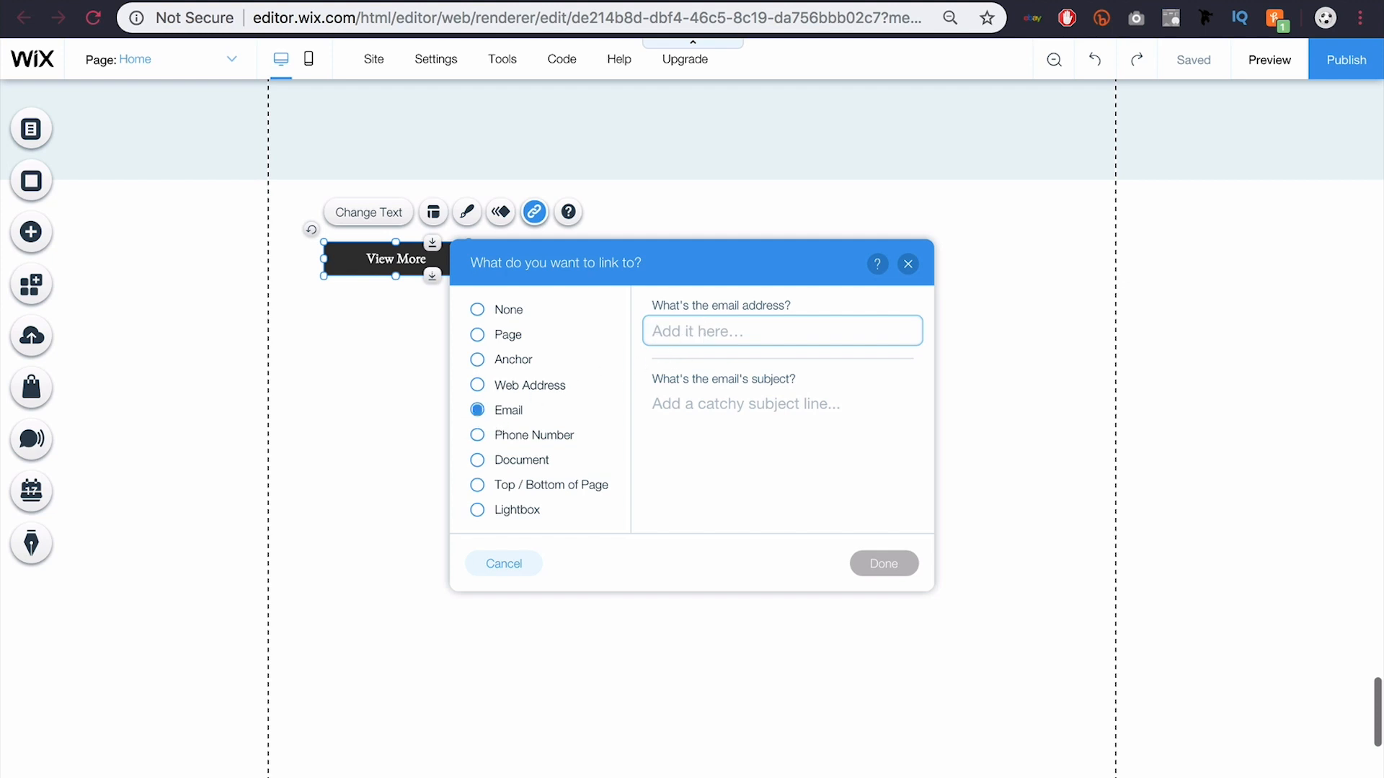
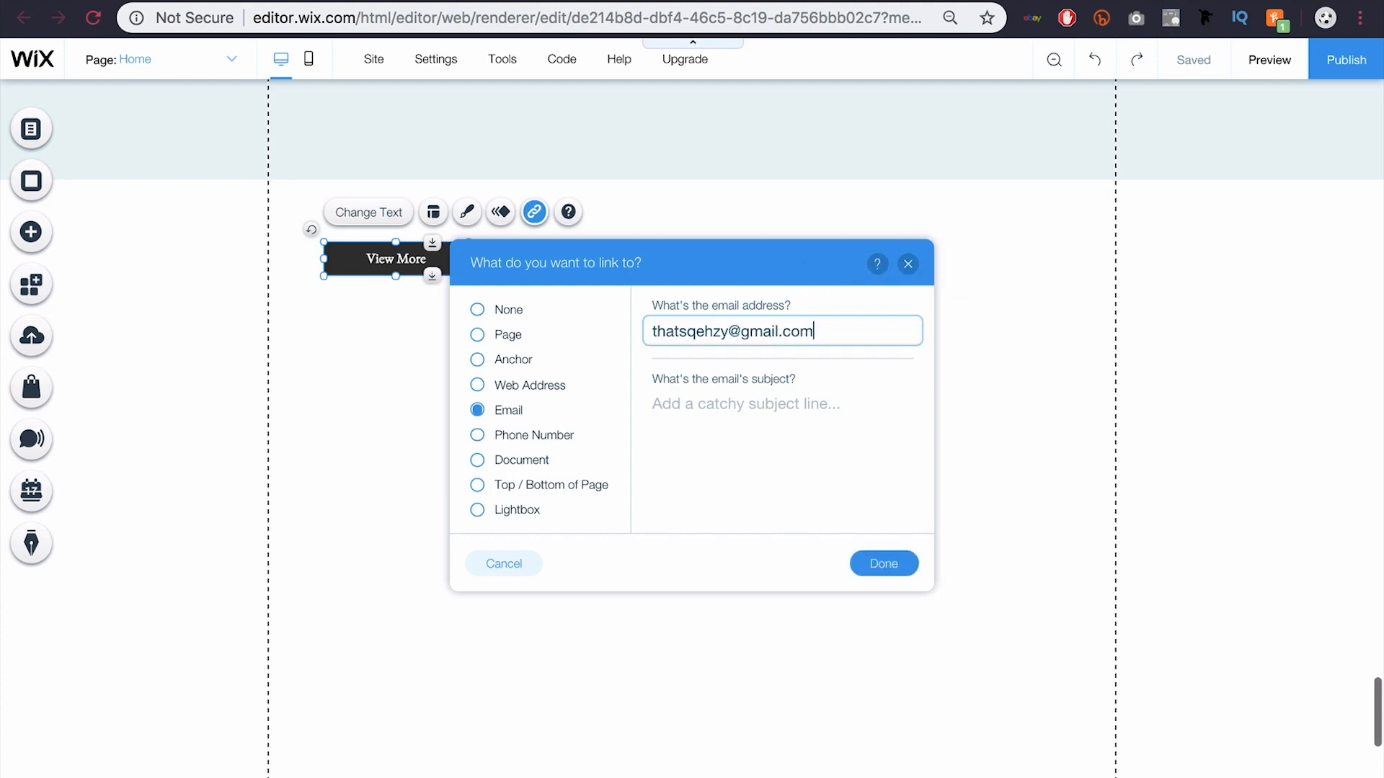
Step: Fill in the email address and a subject line for the email link
{"action": "left_click", "coordinate": [722, 408]}
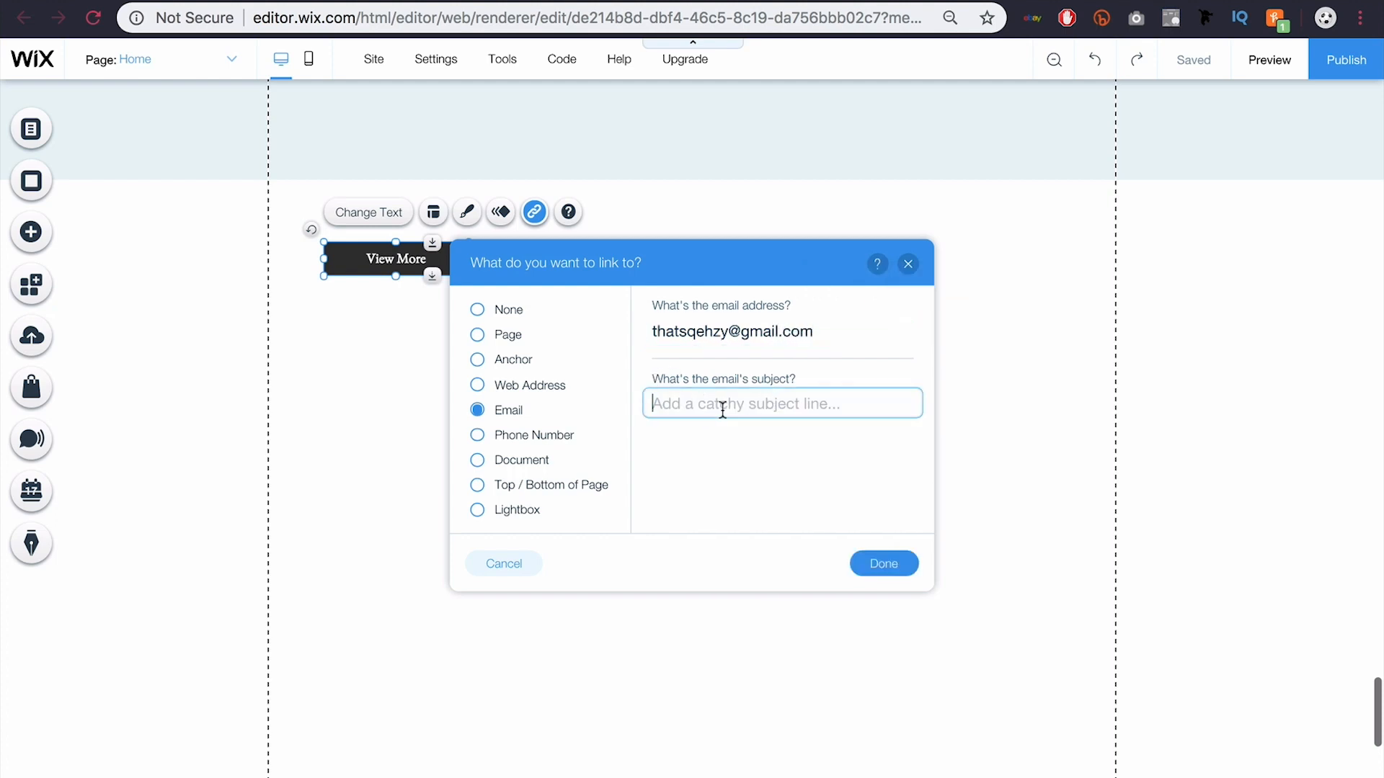
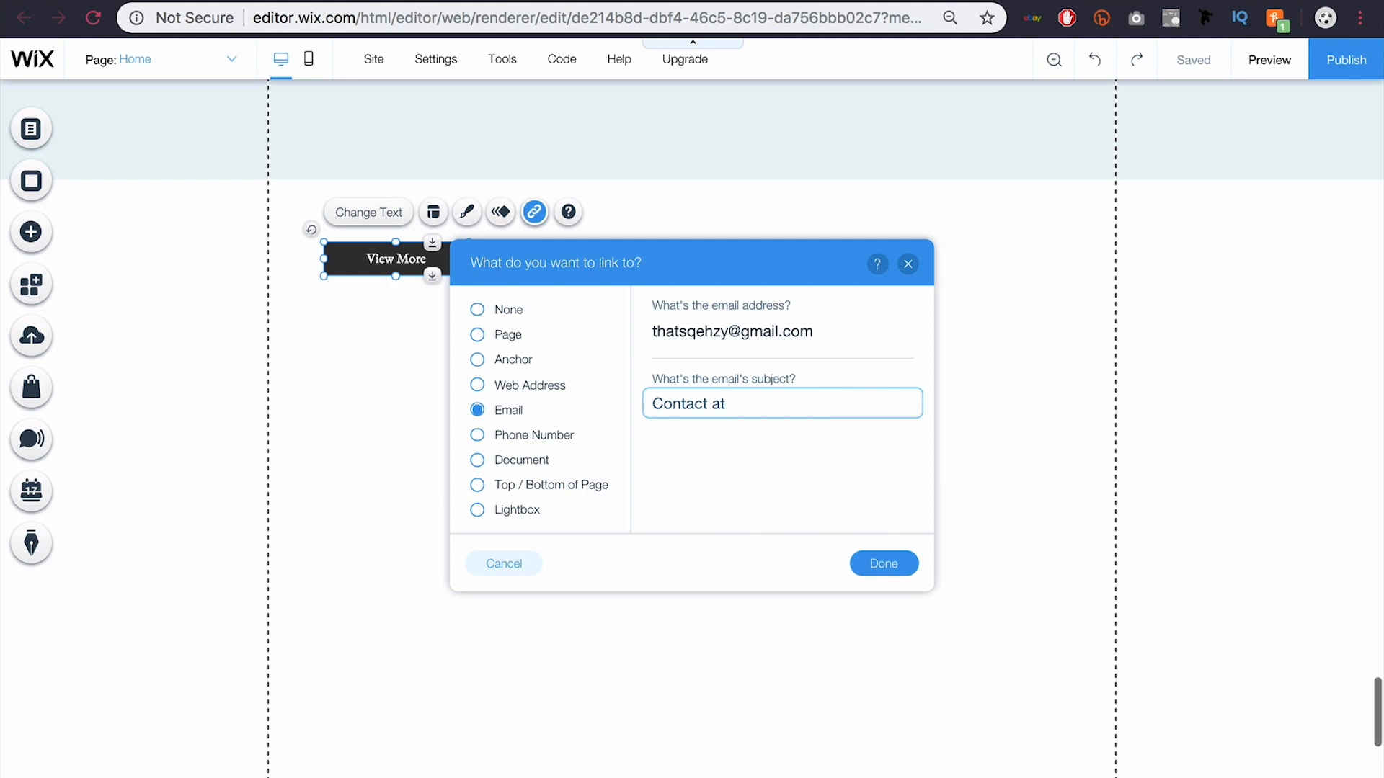
Step: Look through the Phone, Document, Top/Bottom and Lightbox link types, then close without linking
{"action": "left_click", "coordinate": [477, 435]}
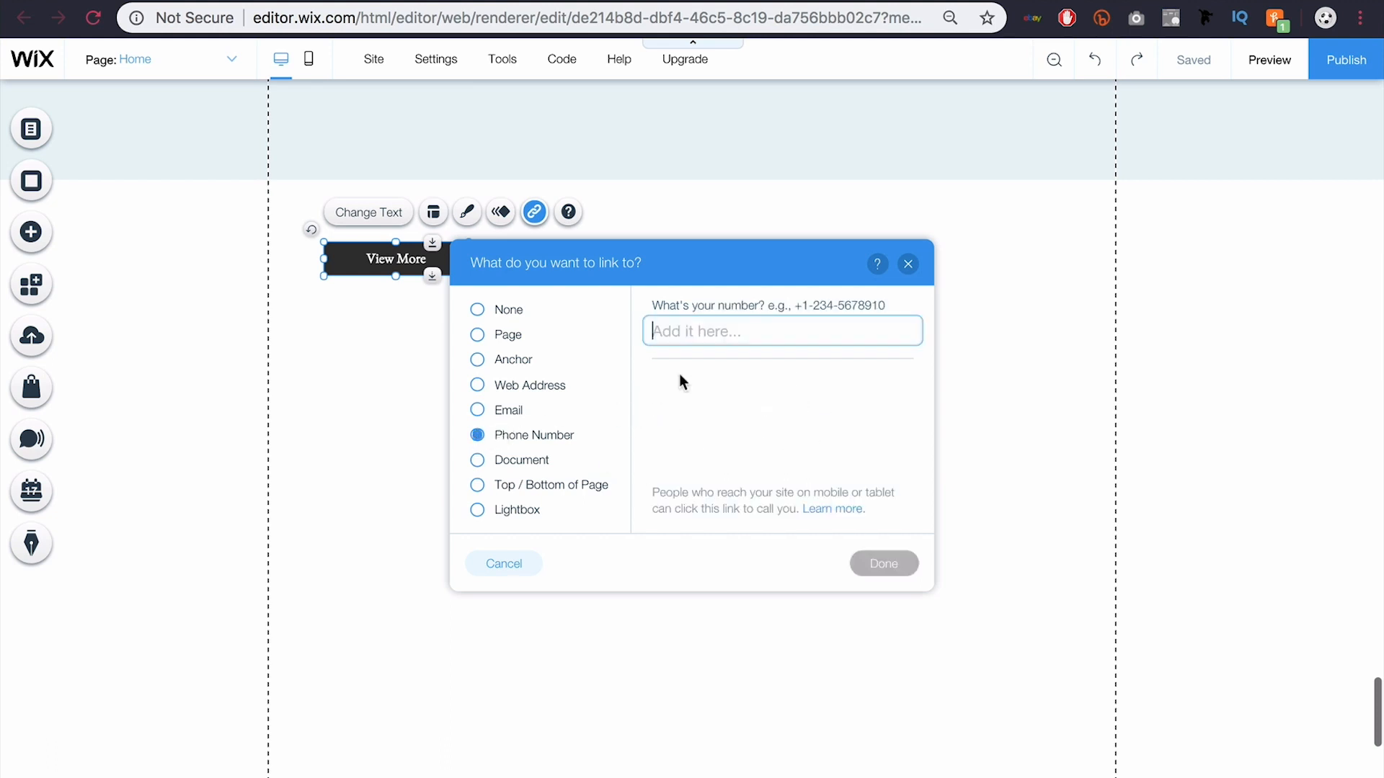
{"action": "left_click", "coordinate": [477, 460]}
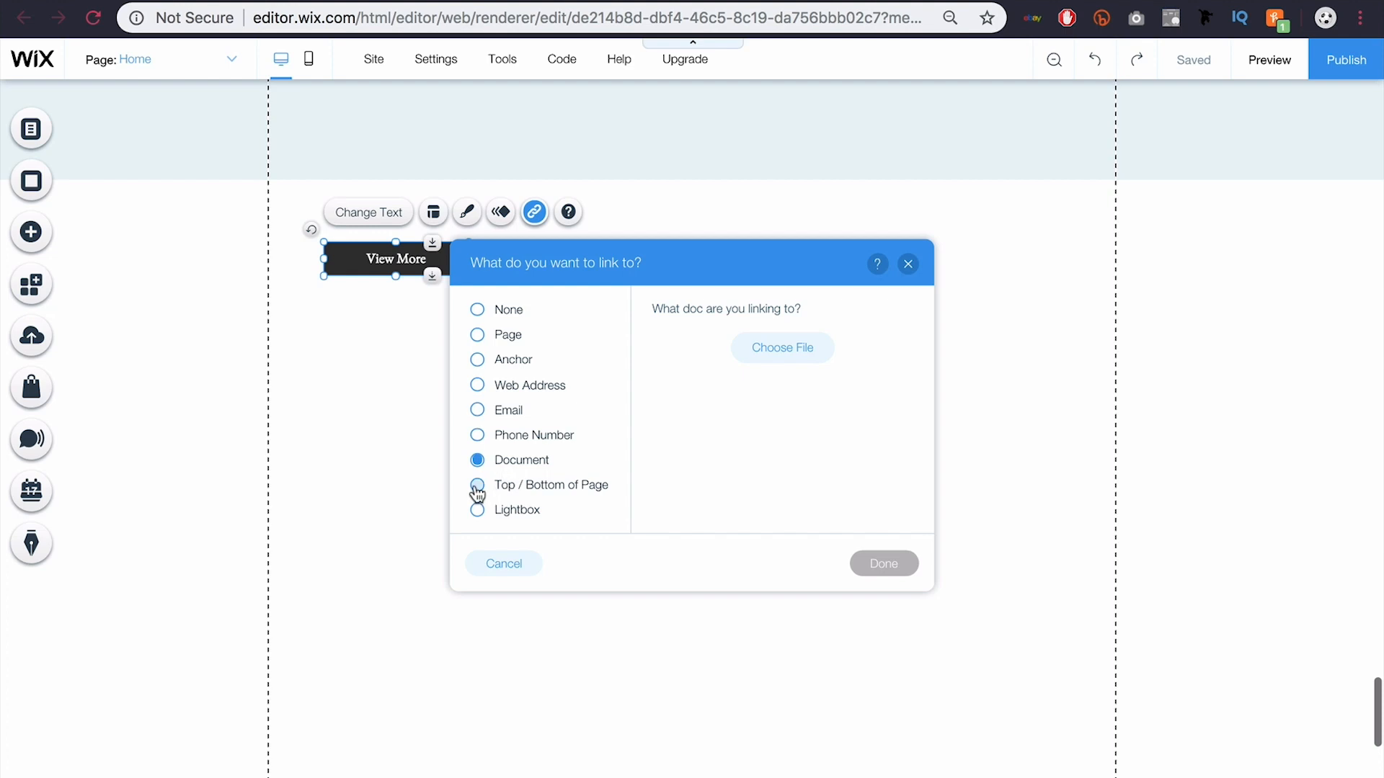
{"action": "left_click", "coordinate": [477, 487]}
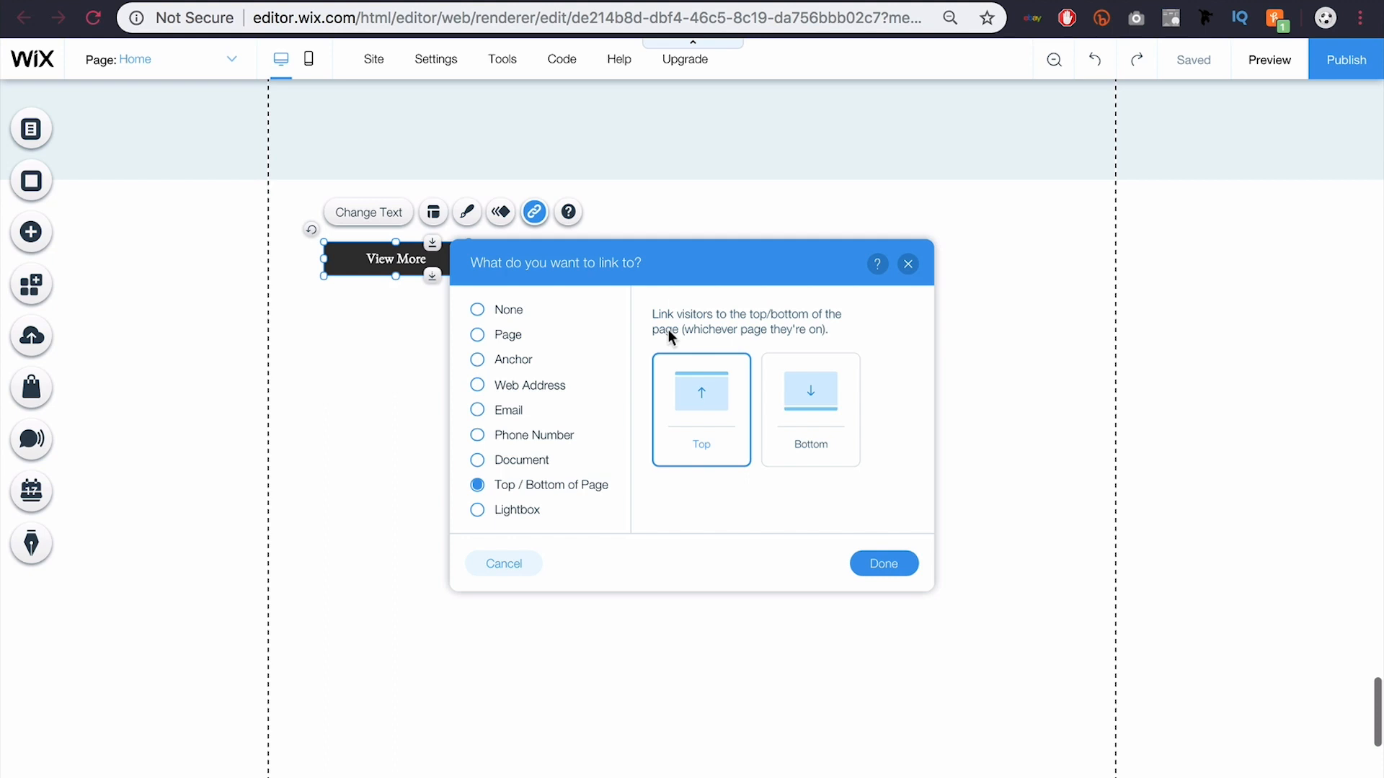
{"action": "left_click", "coordinate": [478, 510]}
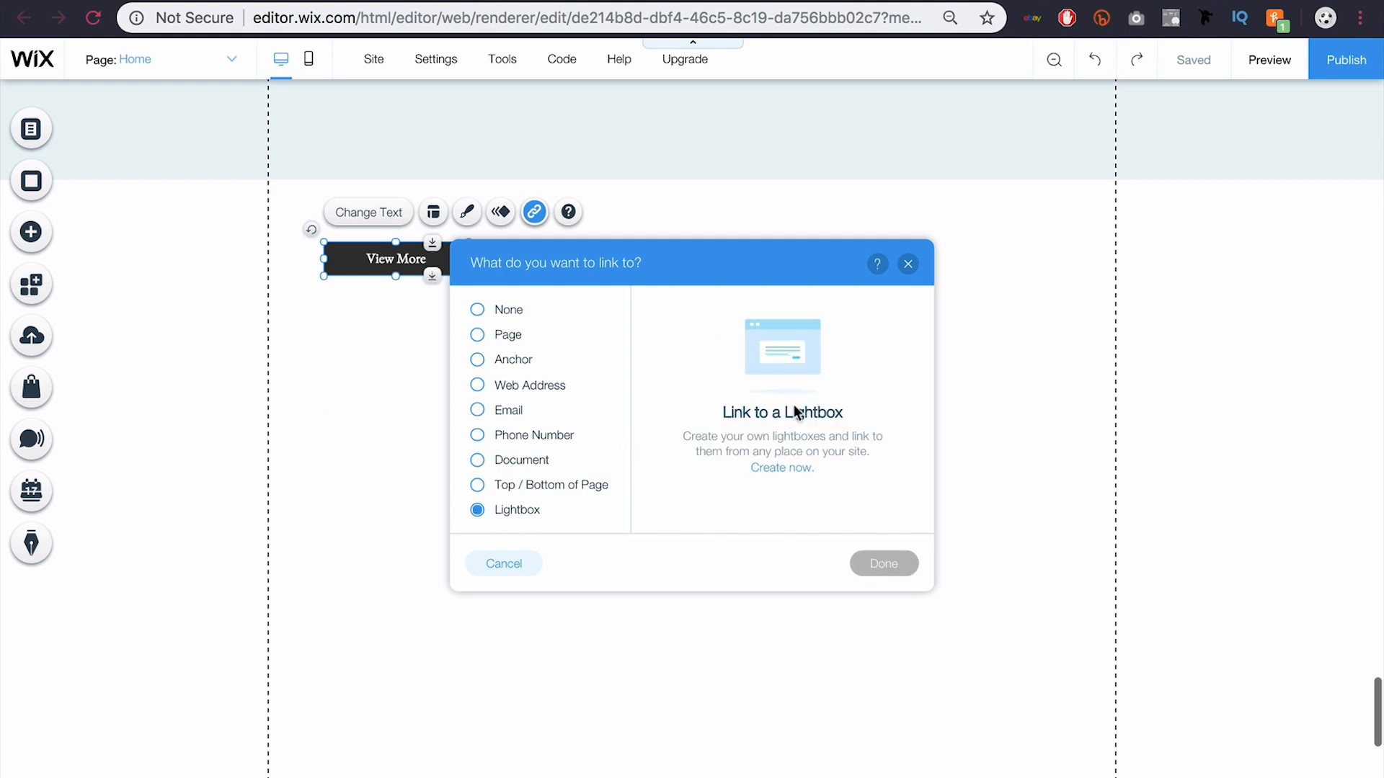
{"action": "left_click", "coordinate": [908, 264]}
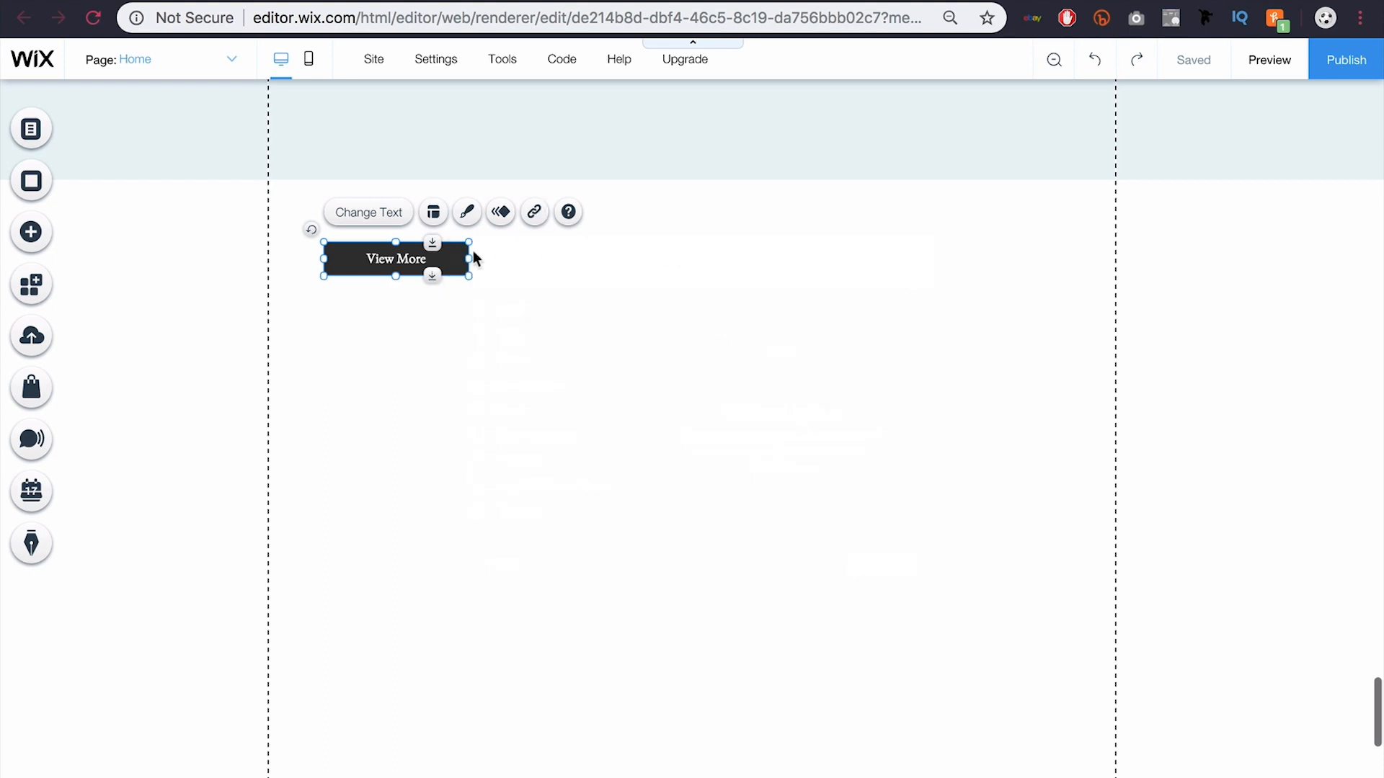
Step: Preview the navy, mint and orange preset styles, then open Customize Design keeping the black look
{"action": "left_click", "coordinate": [465, 213]}
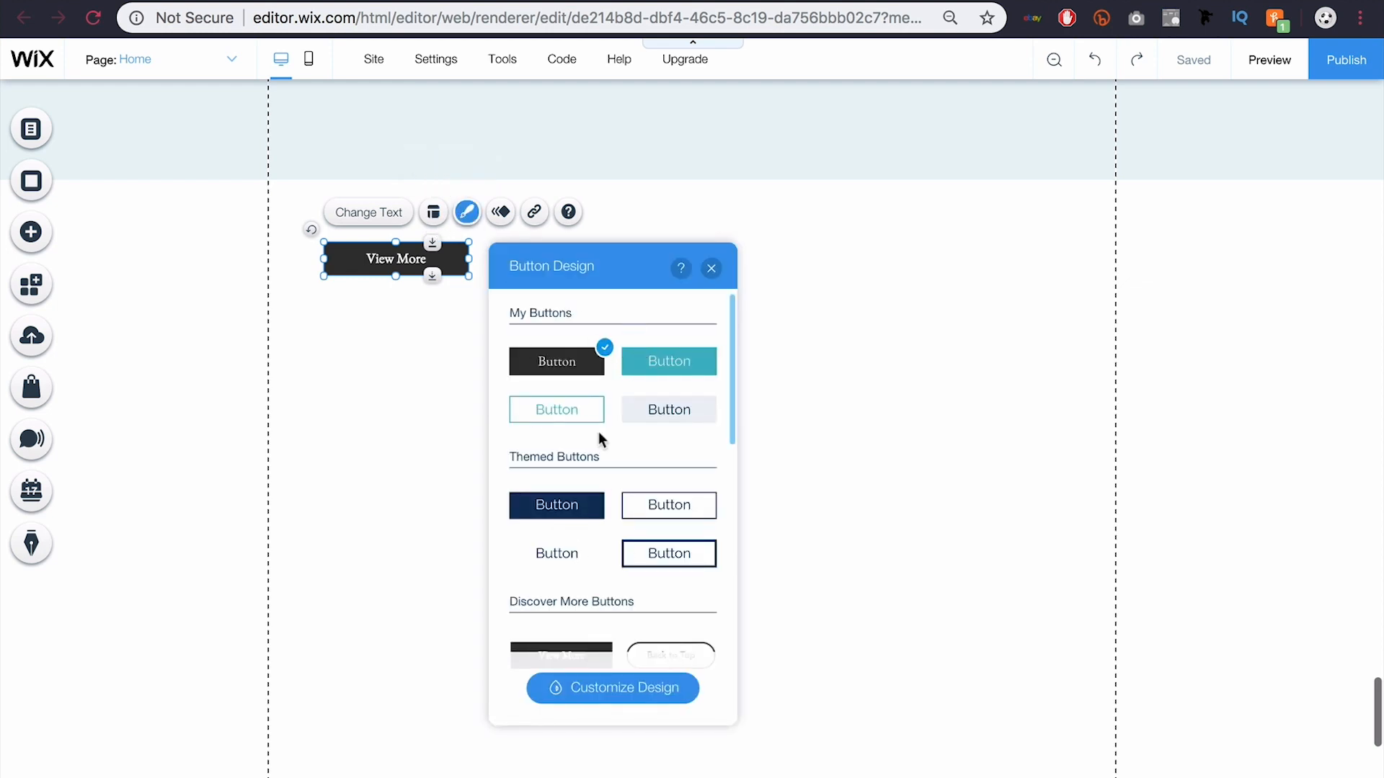
{"action": "scroll", "coordinate": [604, 473], "scroll_direction": "down", "scroll_amount": 1}
{"action": "left_click", "coordinate": [584, 458]}
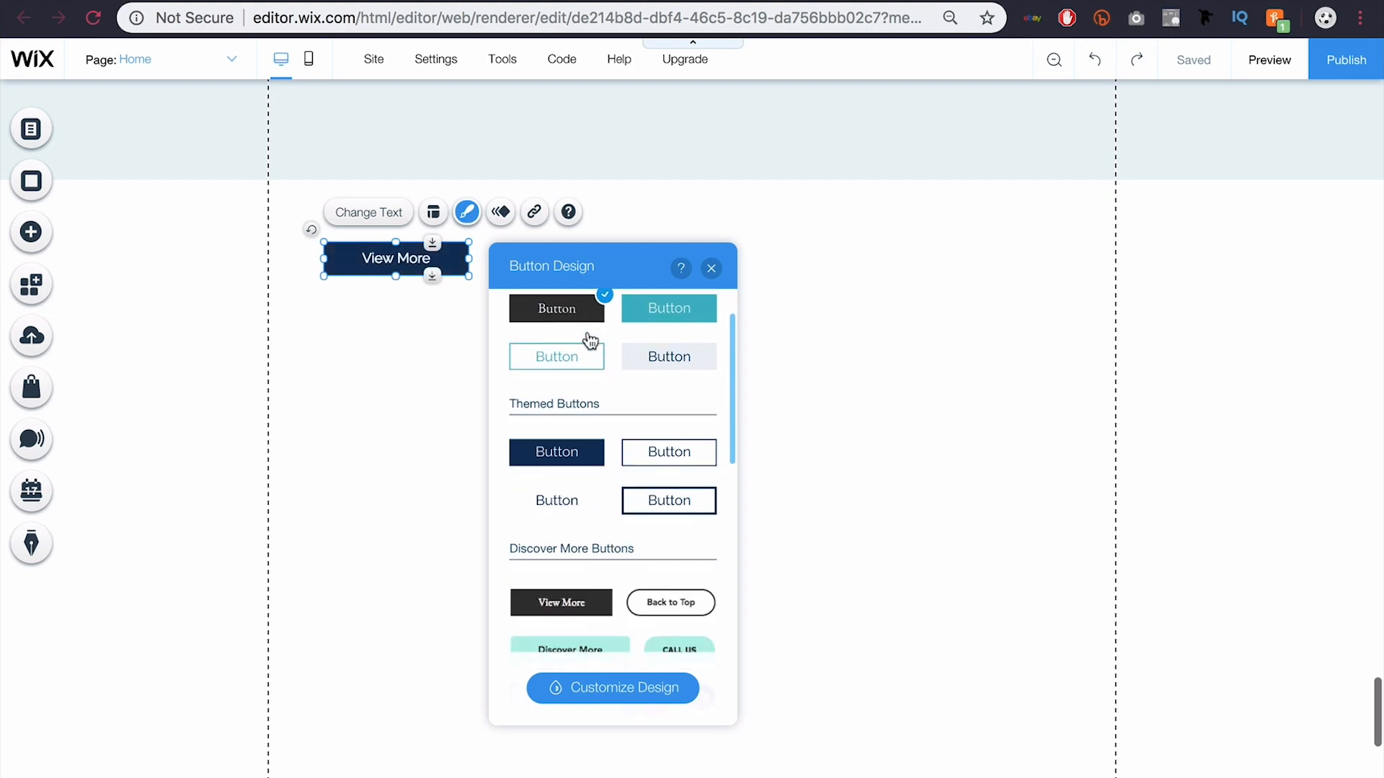
{"action": "scroll", "coordinate": [604, 402], "scroll_direction": "down", "scroll_amount": 3}
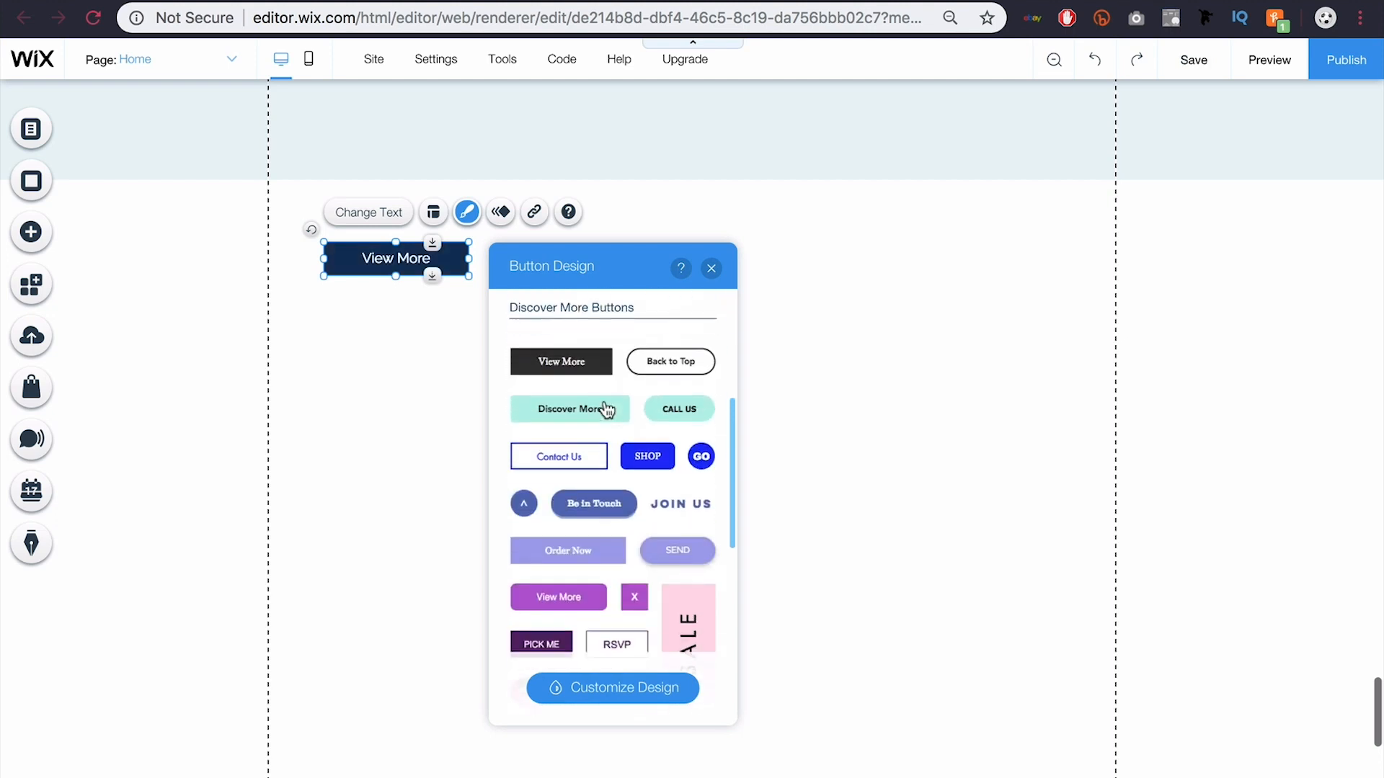
{"action": "left_click", "coordinate": [607, 403]}
{"action": "scroll", "coordinate": [607, 404], "scroll_direction": "down", "scroll_amount": 7}
{"action": "left_click", "coordinate": [607, 396]}
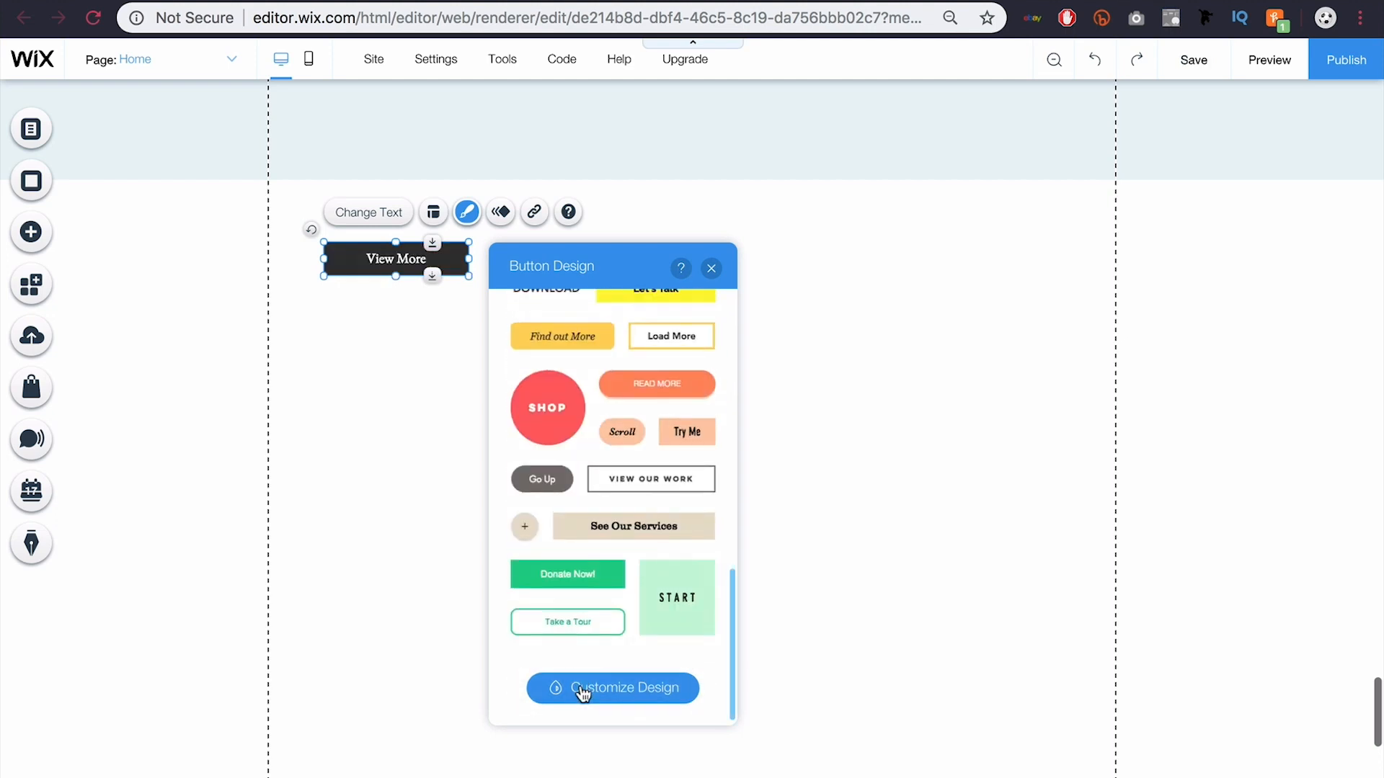
{"action": "left_click", "coordinate": [582, 687]}
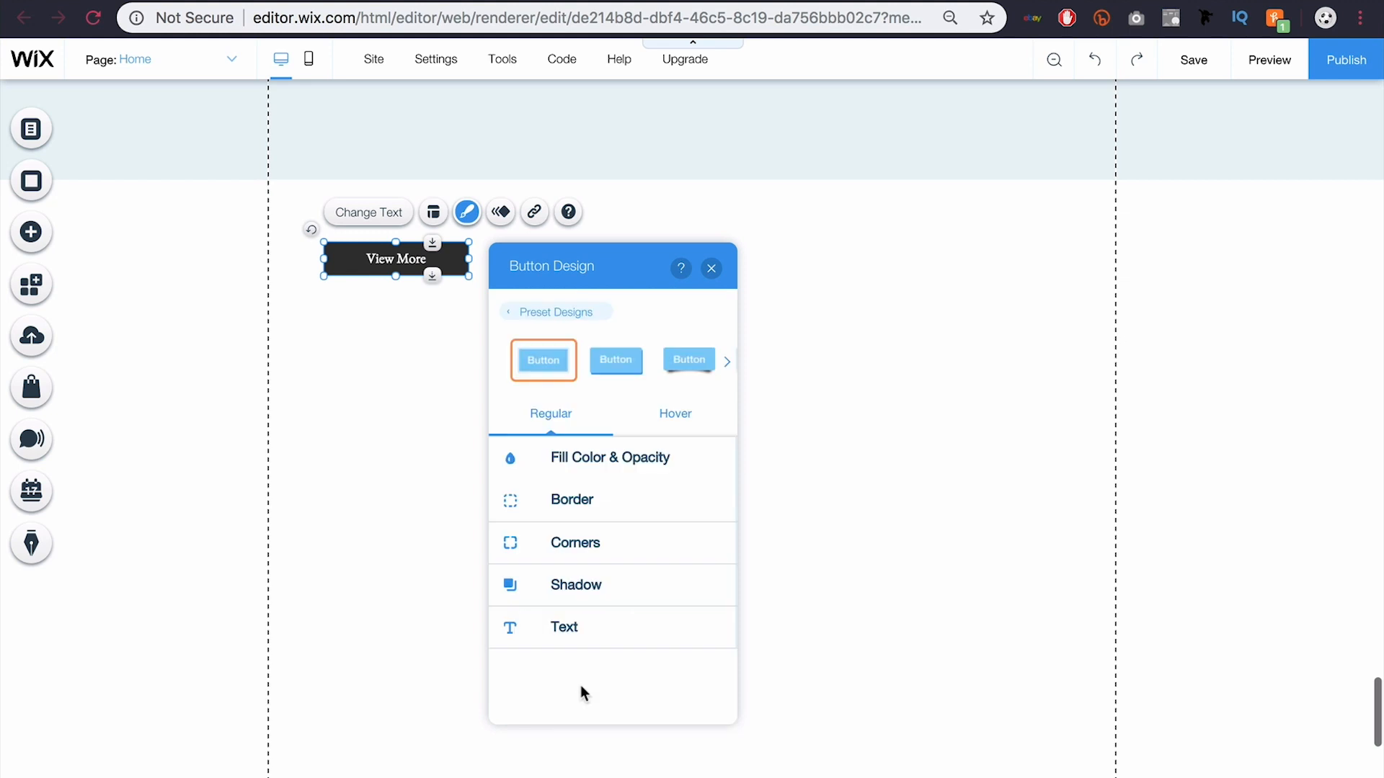
Step: Page through more preset button designs
{"action": "left_click", "coordinate": [728, 363]}
{"action": "left_click", "coordinate": [729, 364]}
{"action": "left_click", "coordinate": [731, 368]}
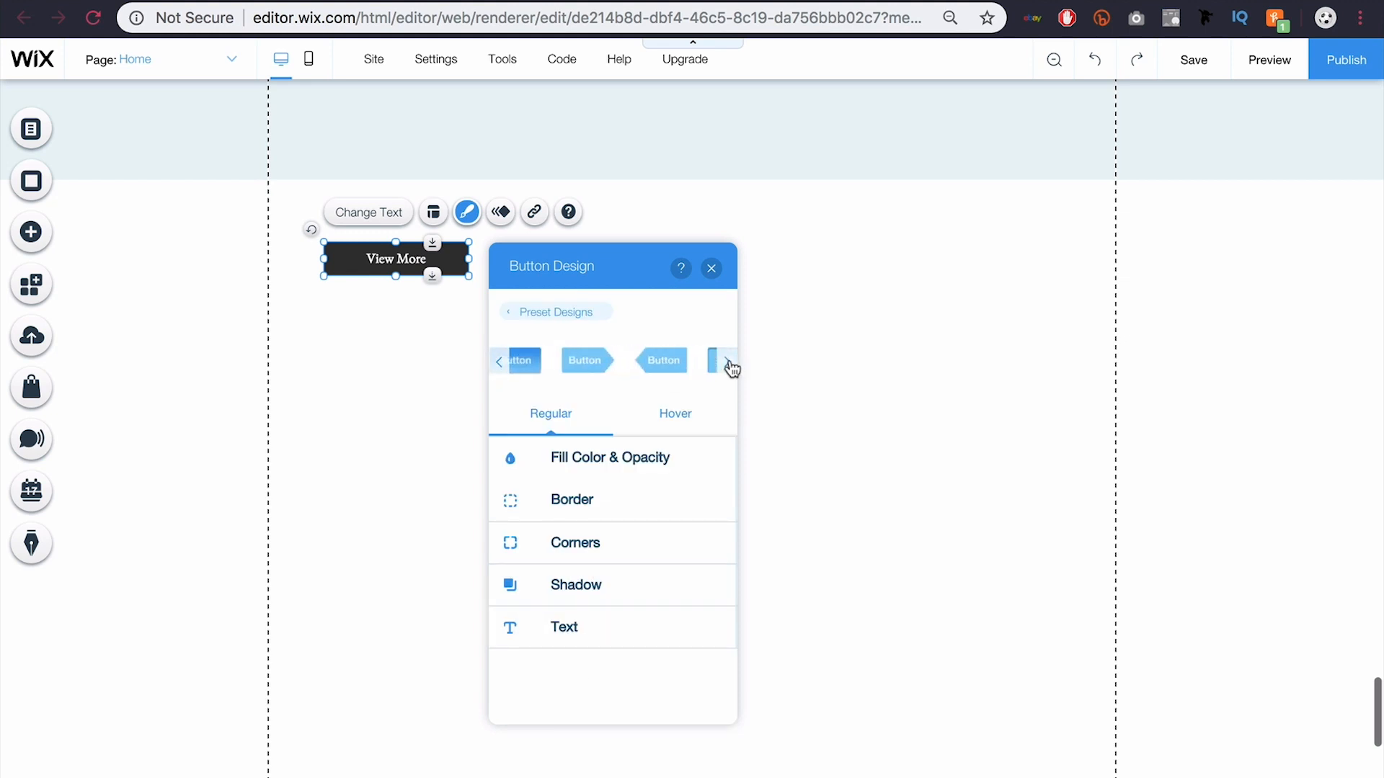
{"action": "left_click", "coordinate": [732, 368]}
{"action": "left_click", "coordinate": [732, 368]}
{"action": "left_click", "coordinate": [731, 368]}
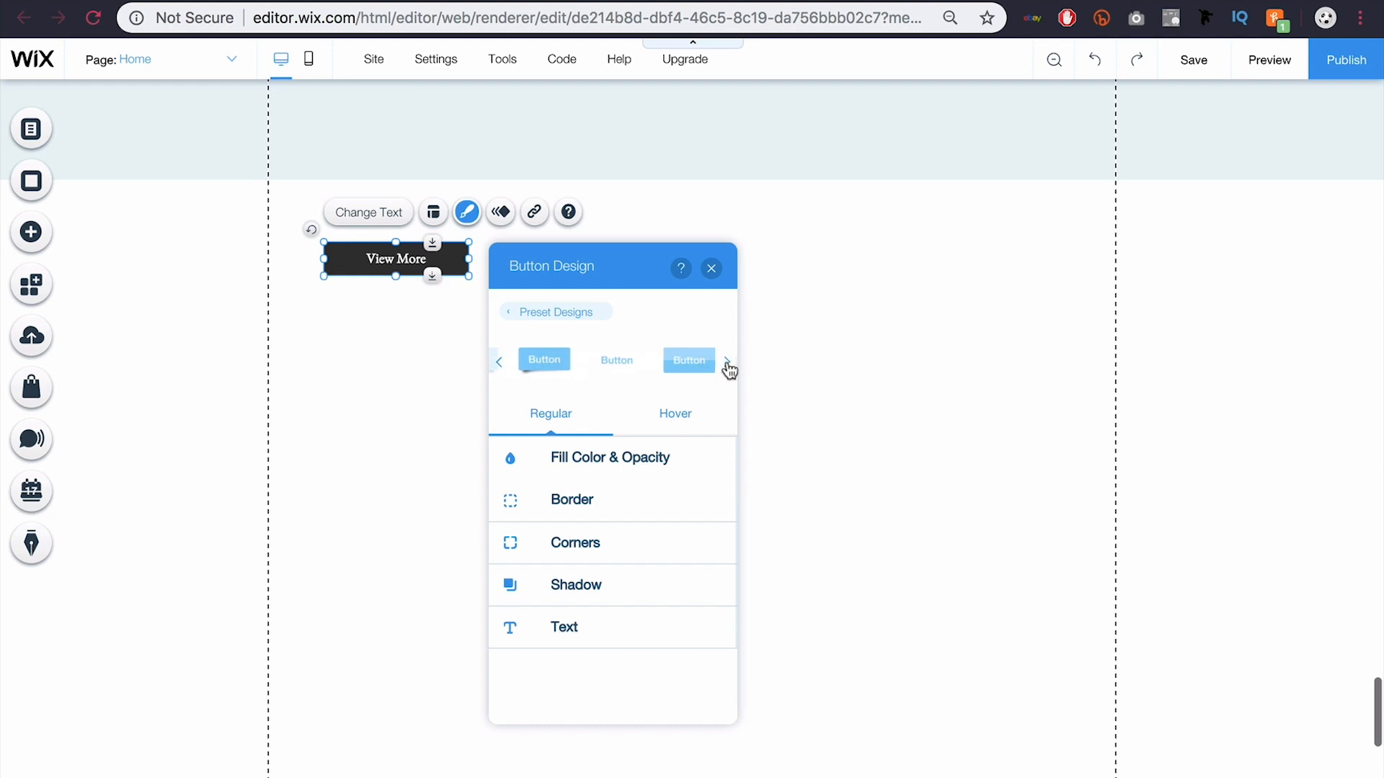
Step: Fill the button background with light blue #4ED7F5 at about 44% opacity
{"action": "left_click", "coordinate": [593, 457]}
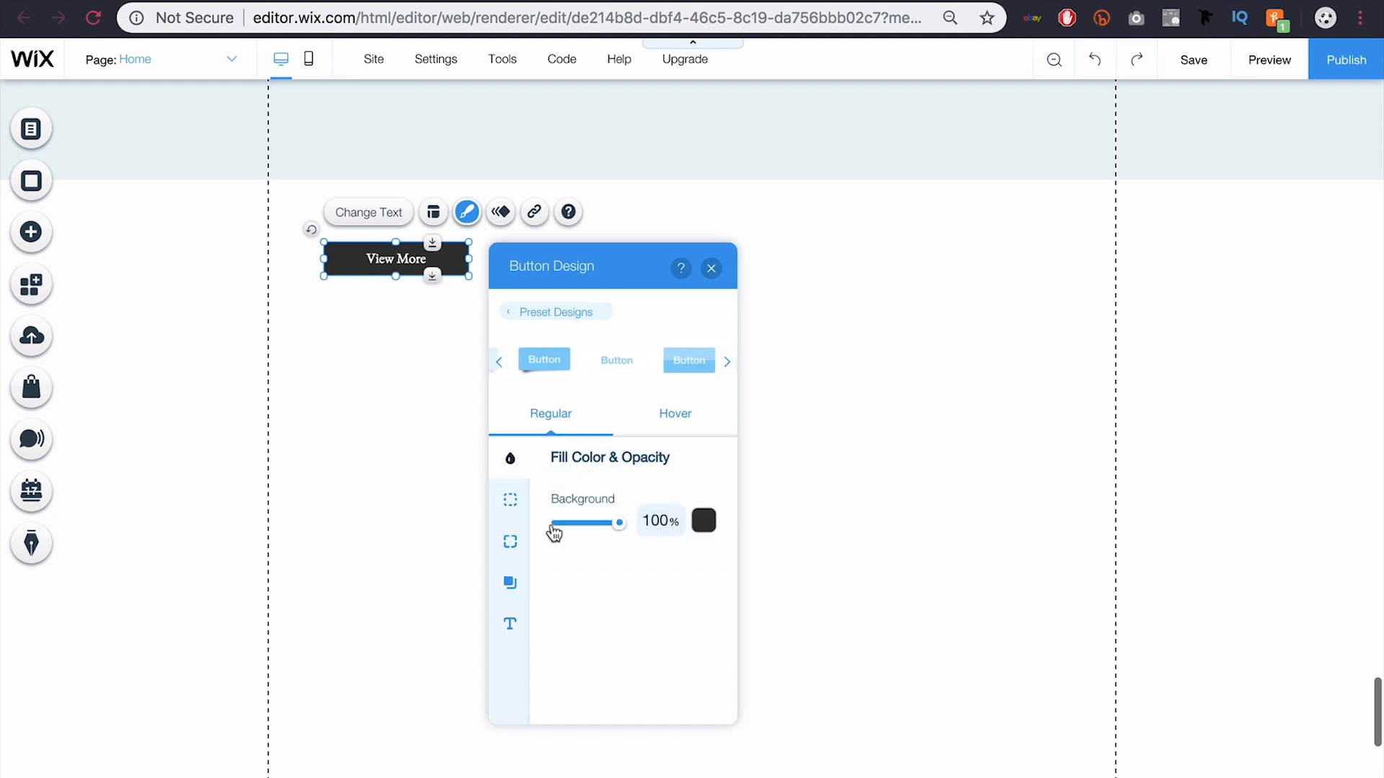
{"action": "left_click", "coordinate": [704, 523]}
{"action": "left_click", "coordinate": [634, 464]}
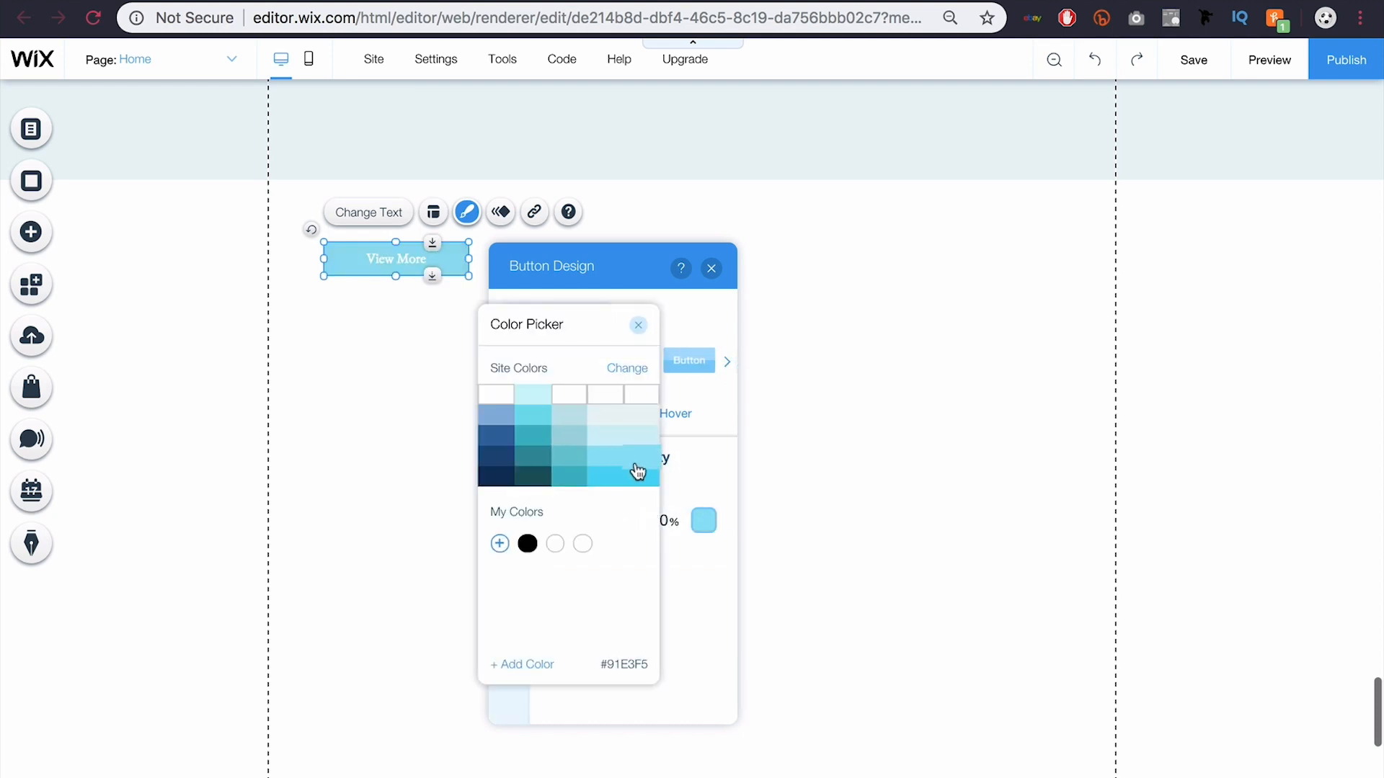
{"action": "left_click", "coordinate": [636, 478]}
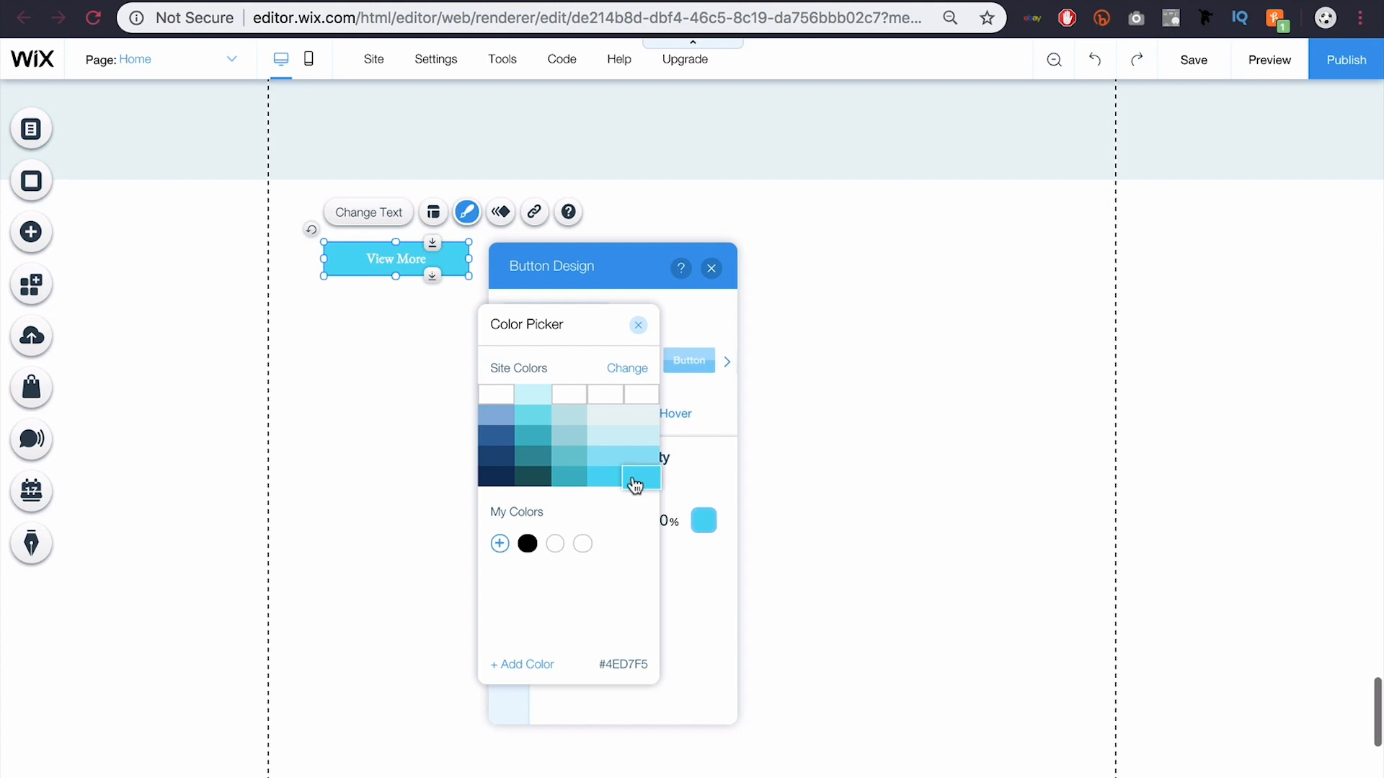
{"action": "left_click", "coordinate": [681, 626]}
{"action": "left_click_drag", "start_coordinate": [618, 531], "coordinate": [590, 531]}
Step: Add a 2 px light-blue #91E3F5 border at 54% opacity
{"action": "left_click", "coordinate": [509, 500]}
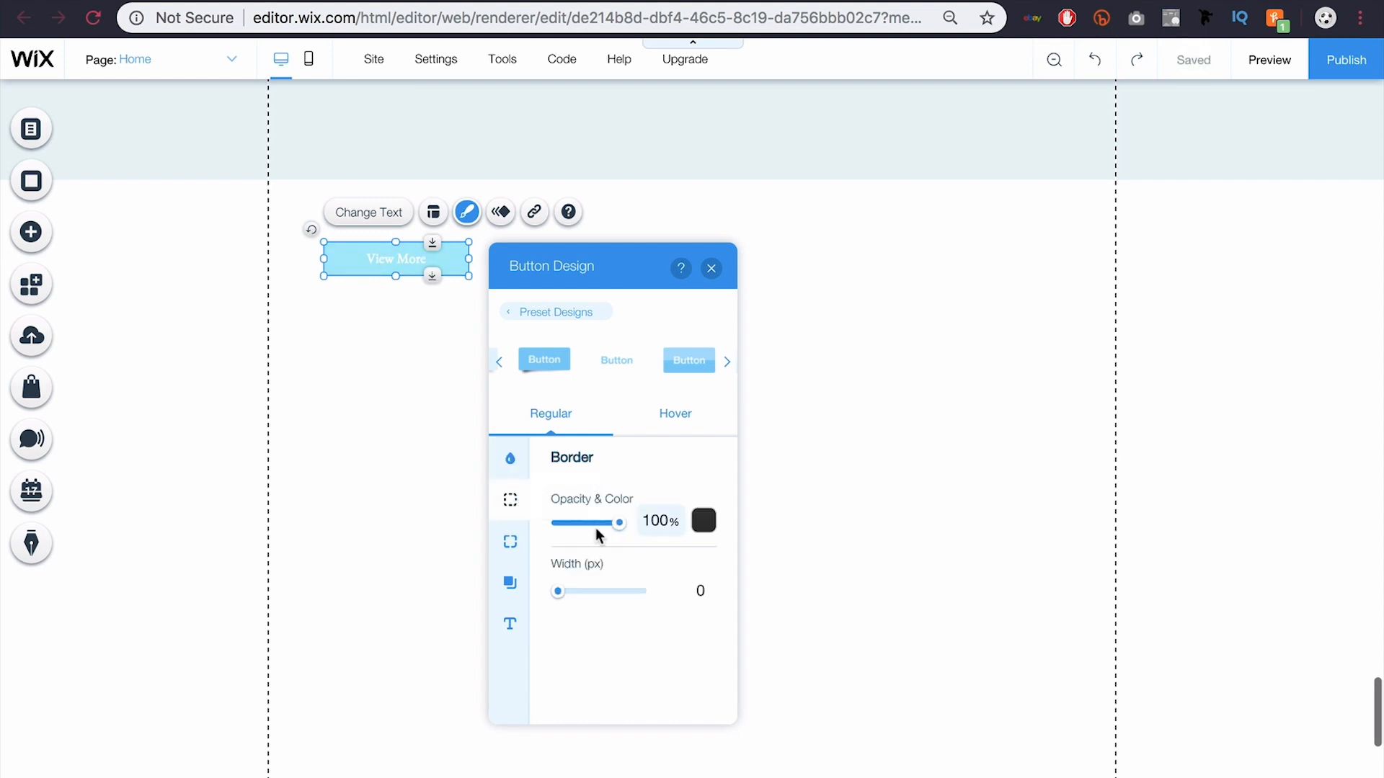
{"action": "left_click_drag", "start_coordinate": [558, 591], "coordinate": [572, 596]}
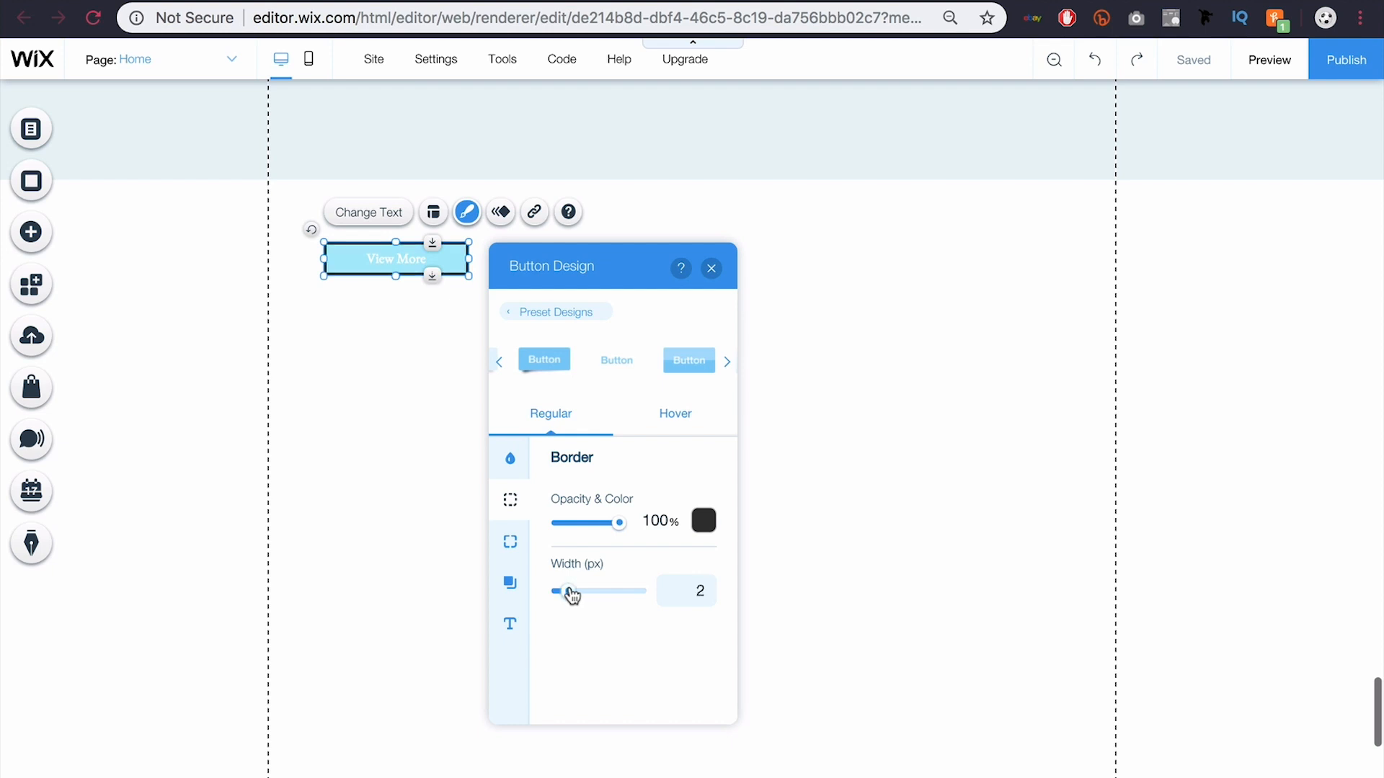
{"action": "left_click", "coordinate": [699, 526]}
{"action": "left_click", "coordinate": [615, 463]}
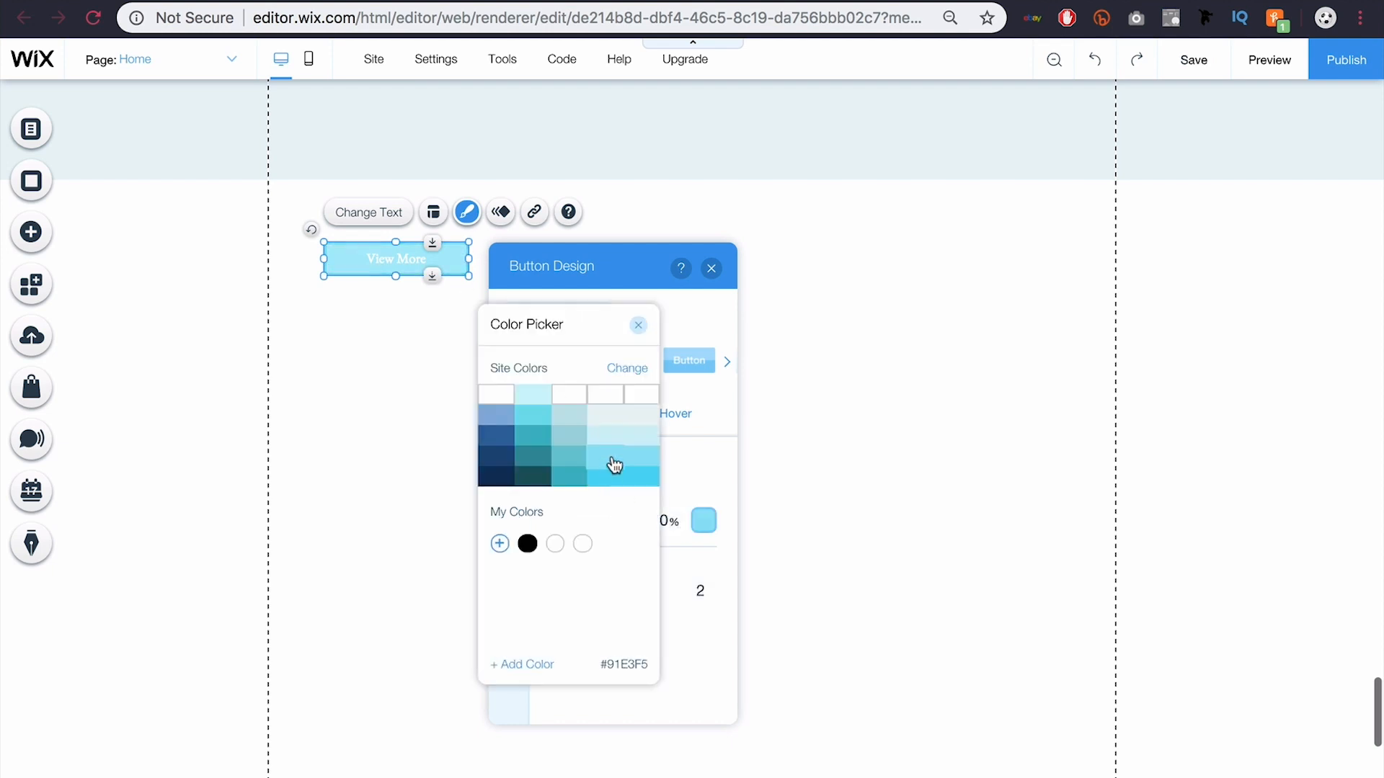
{"action": "left_click", "coordinate": [724, 485]}
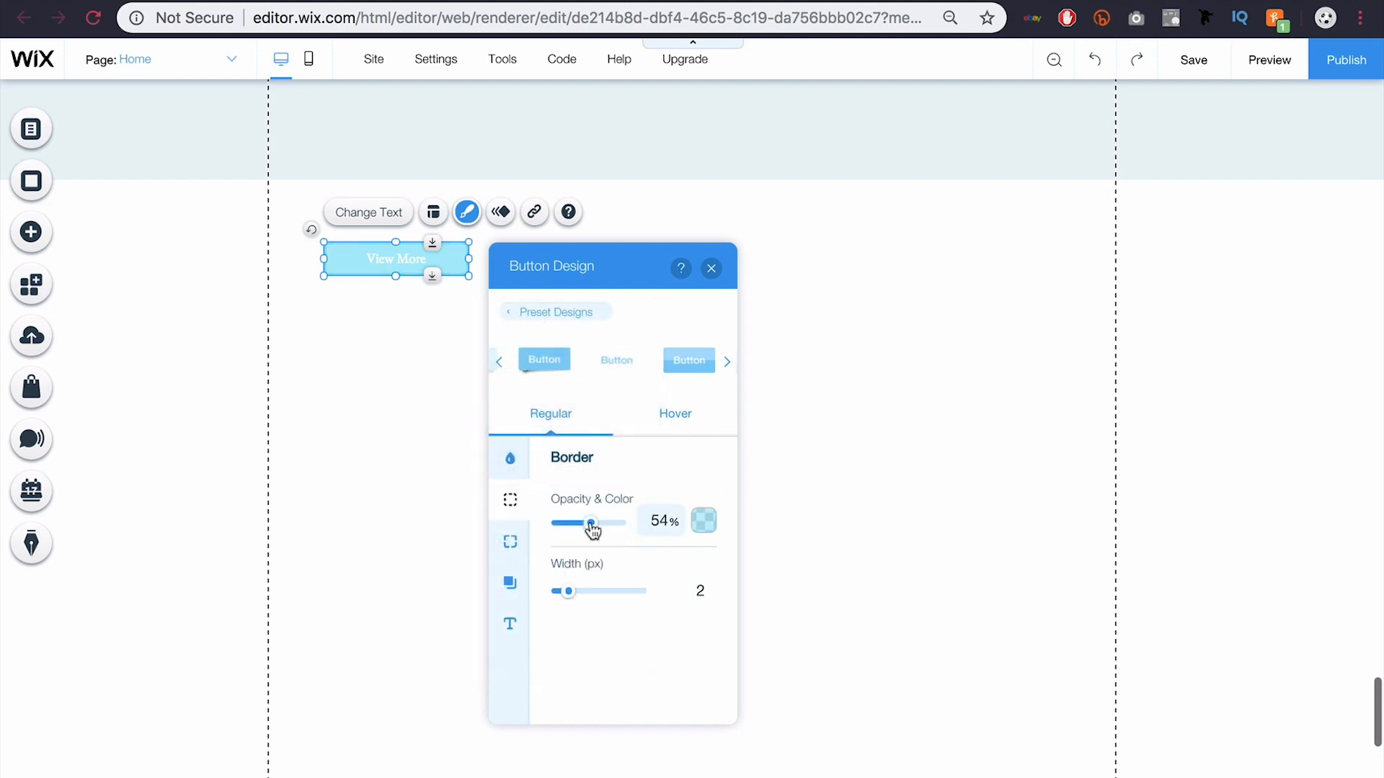
{"action": "left_click", "coordinate": [511, 541]}
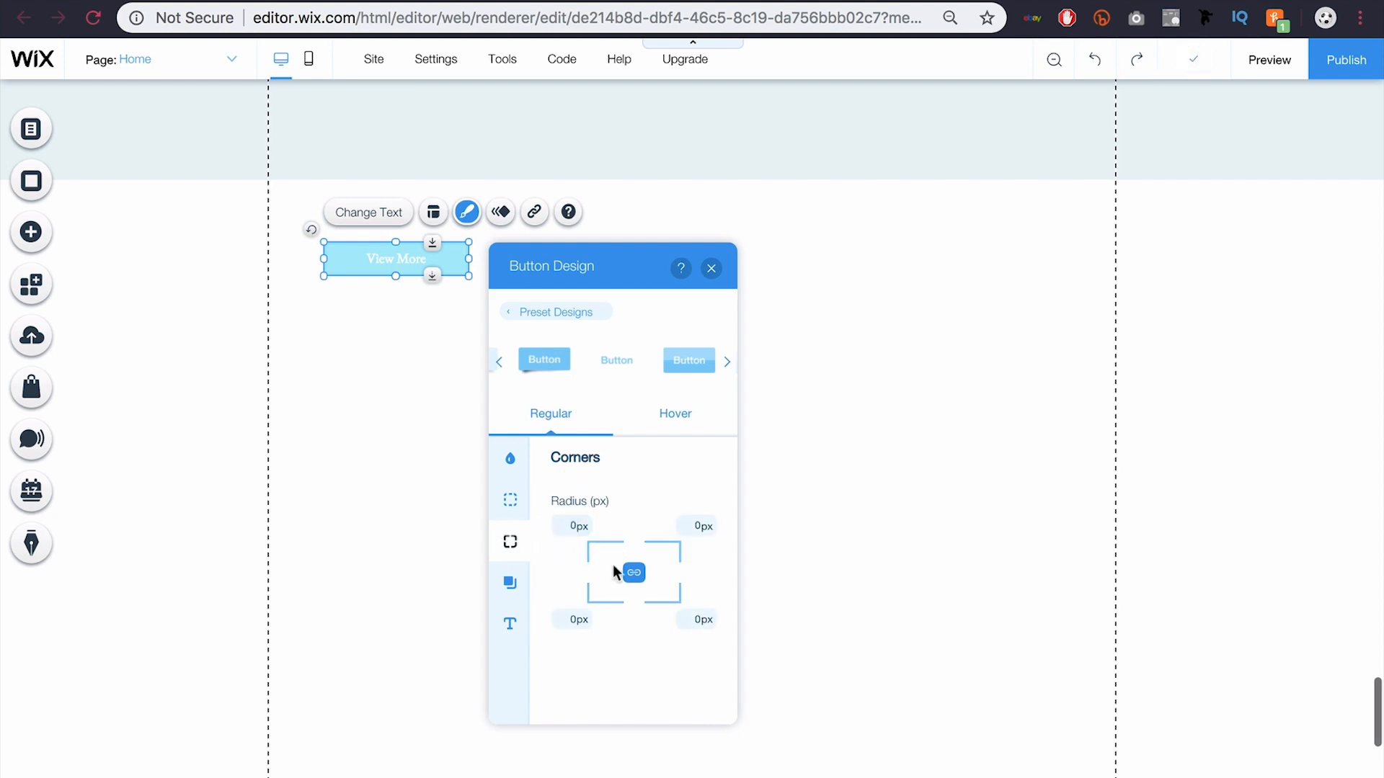
Step: Set a 25 px corner radius, unlink the corners, and make top-left and bottom-right 0 px
{"action": "left_click", "coordinate": [578, 526]}
{"action": "key", "text": "Return"}
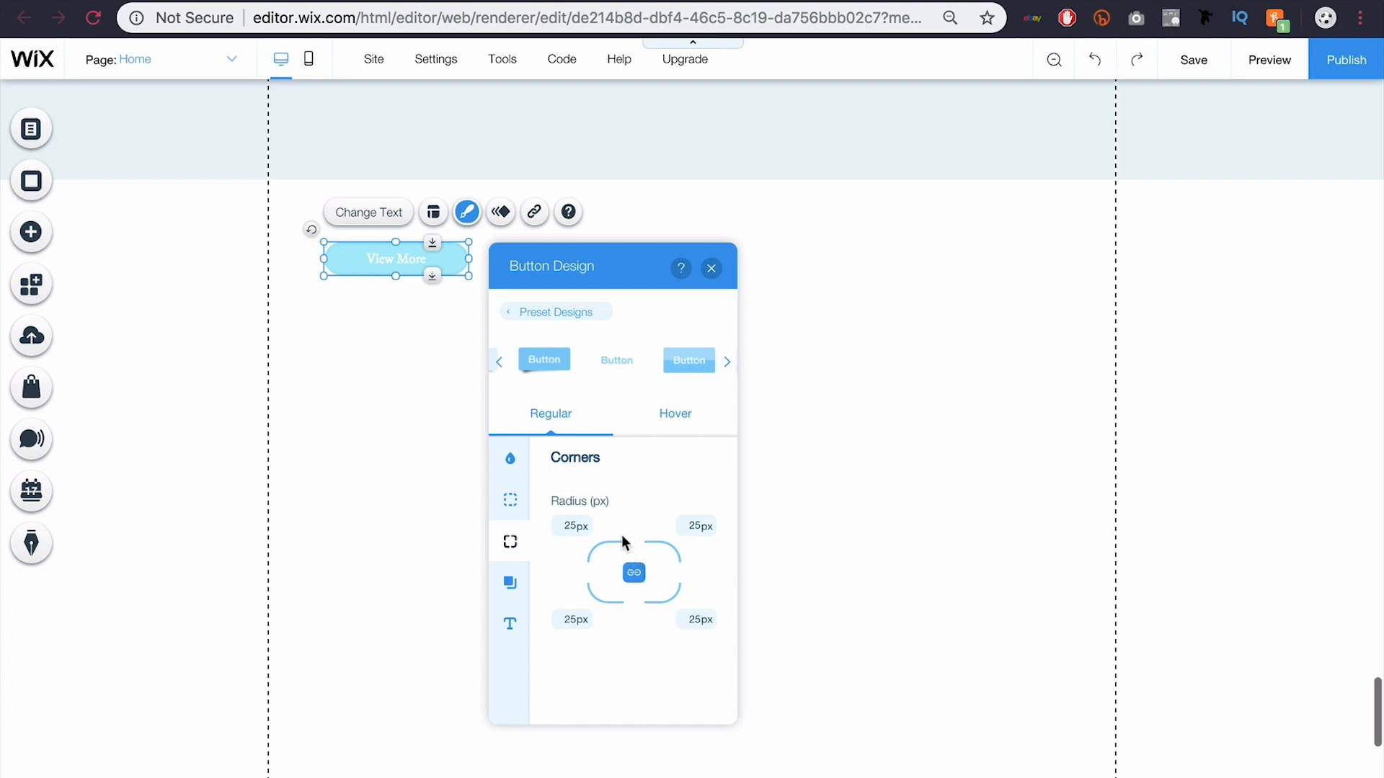
{"action": "left_click", "coordinate": [634, 572]}
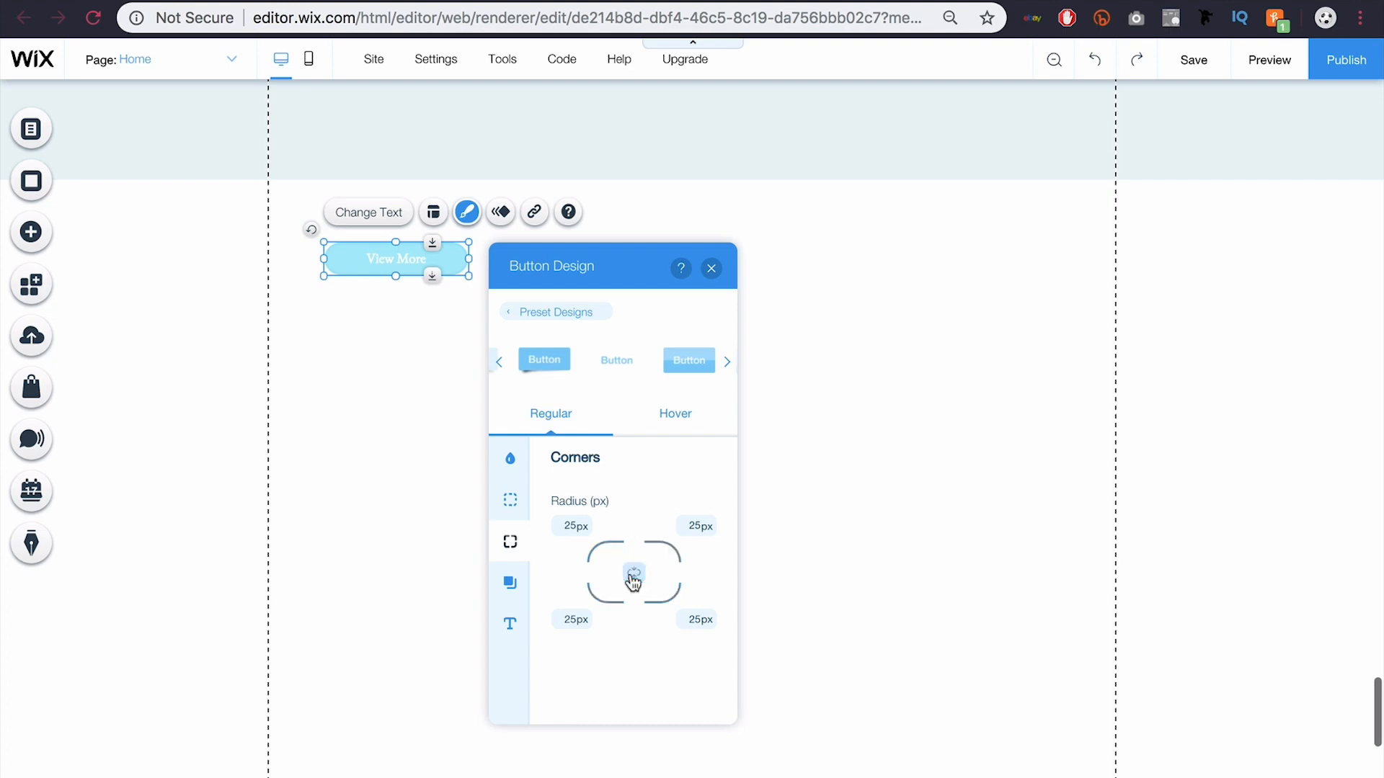
{"action": "left_click", "coordinate": [581, 525]}
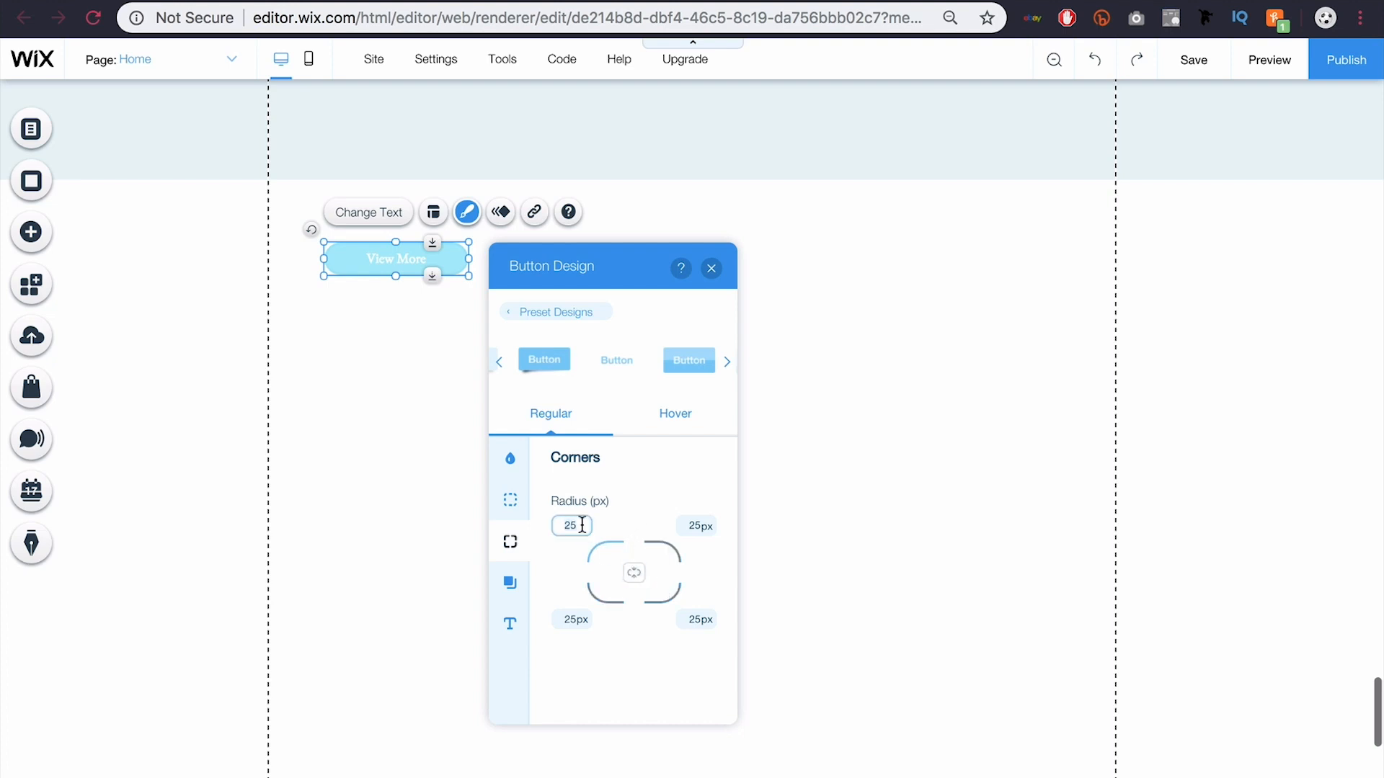
{"action": "key", "text": "Return"}
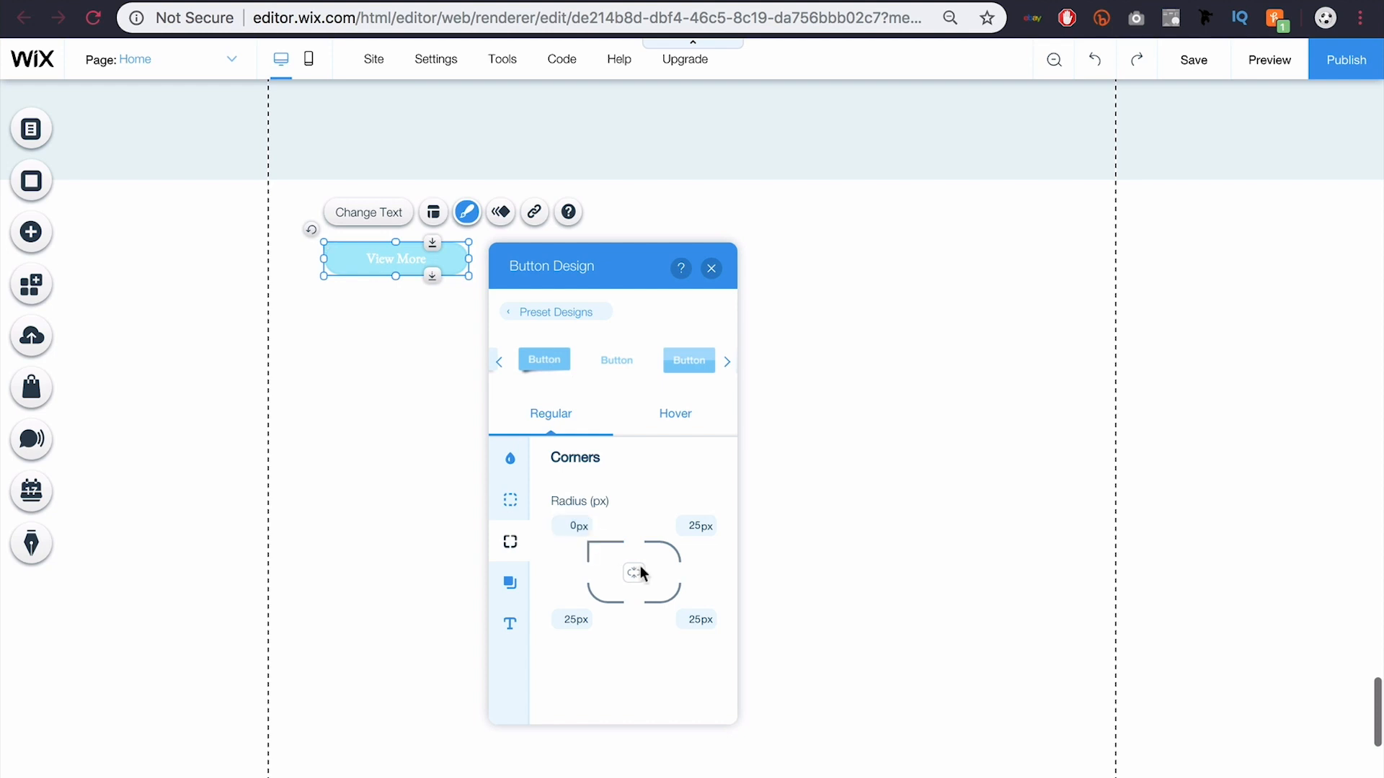
{"action": "left_click", "coordinate": [696, 619]}
{"action": "type", "text": "0"}
{"action": "key", "text": "Return"}
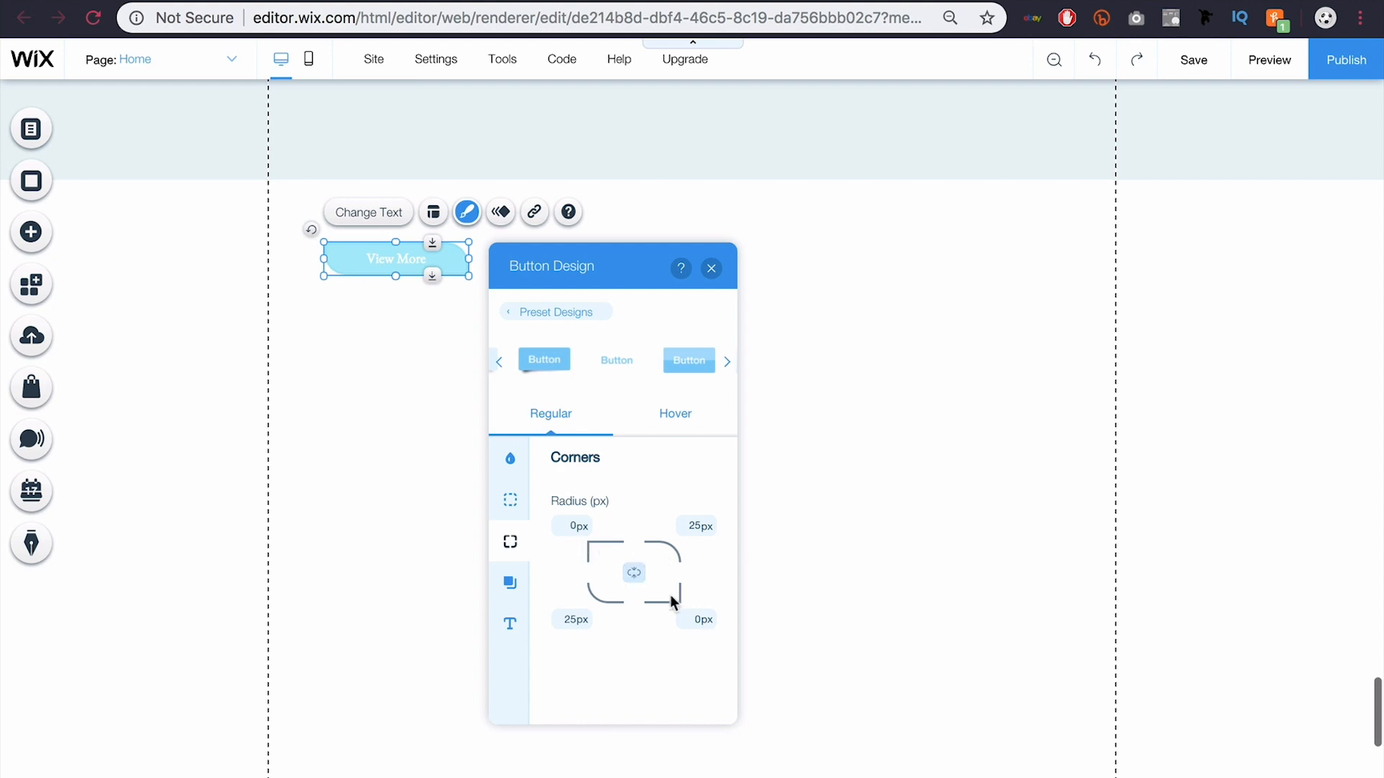
Step: Turn on the button shadow with 5 px distance, size 3, blur 14 and 14% opacity
{"action": "left_click", "coordinate": [512, 584]}
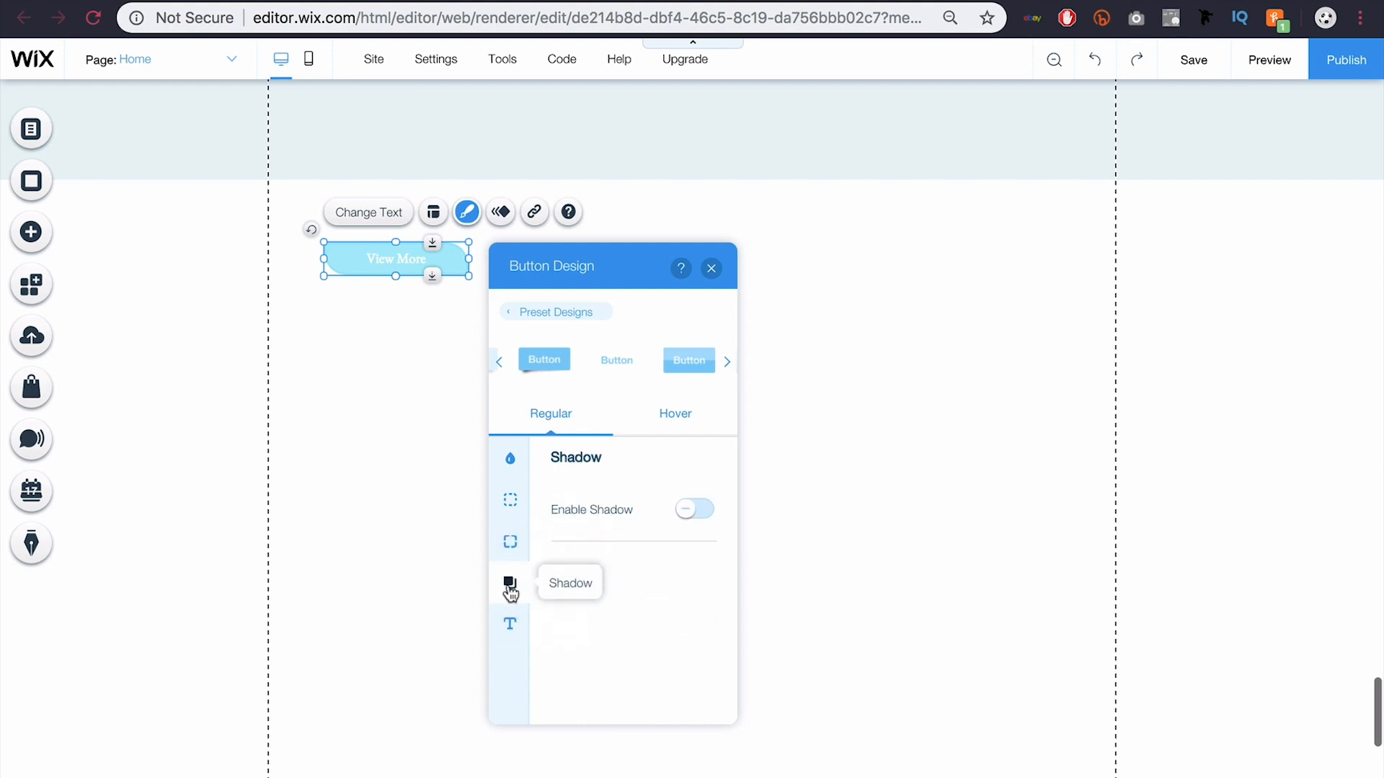
{"action": "left_click", "coordinate": [689, 511]}
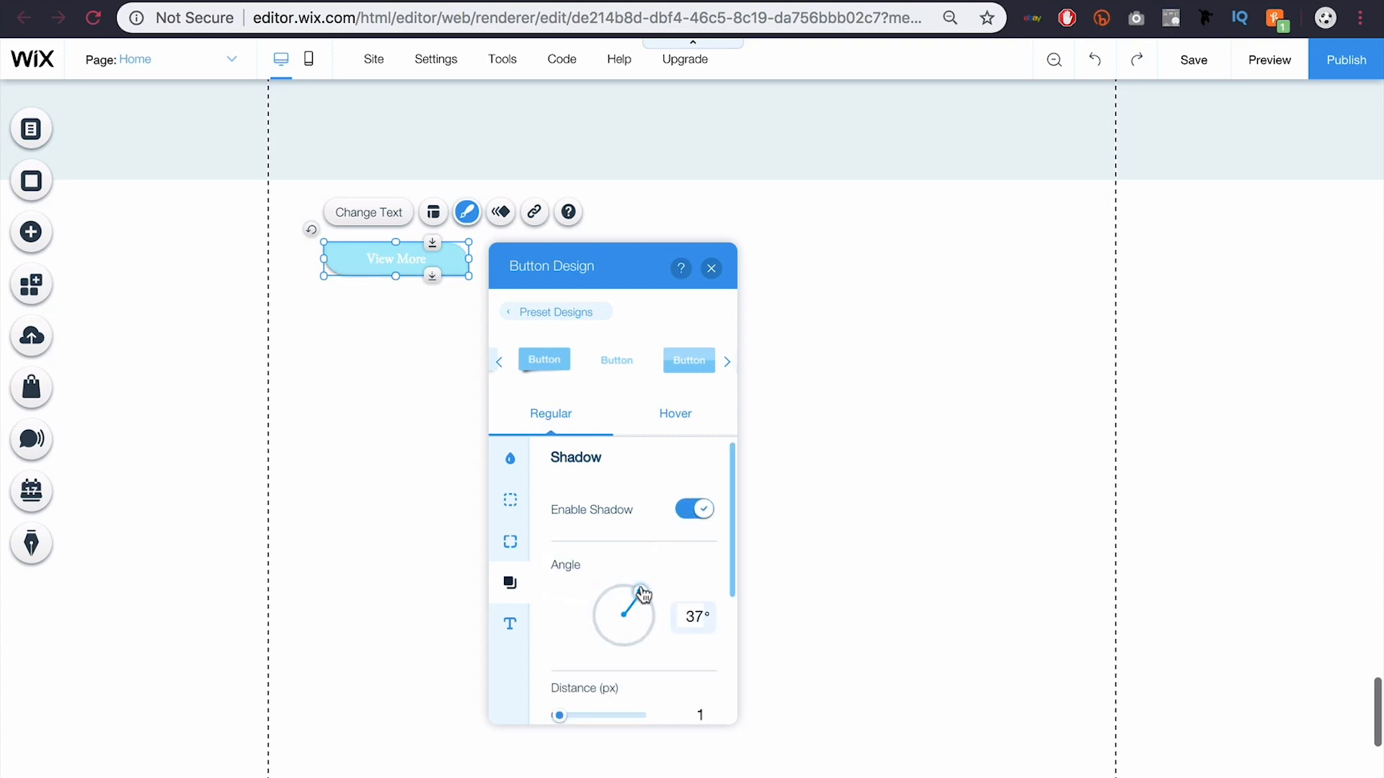
{"action": "left_click_drag", "start_coordinate": [642, 592], "coordinate": [642, 586]}
{"action": "scroll", "coordinate": [642, 586], "scroll_direction": "down", "scroll_amount": 2}
{"action": "left_click", "coordinate": [566, 635]}
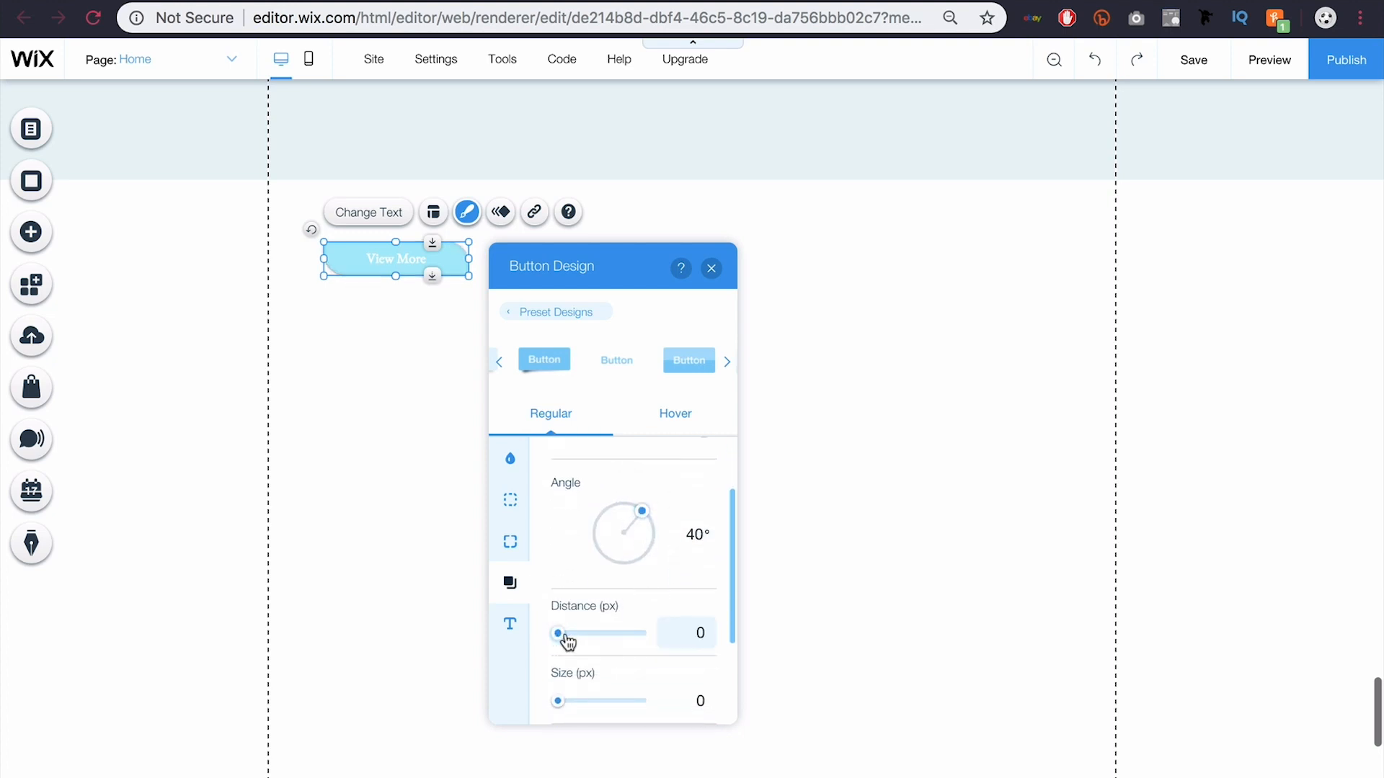
{"action": "left_click_drag", "start_coordinate": [558, 633], "coordinate": [567, 633]}
{"action": "scroll", "coordinate": [624, 616], "scroll_direction": "down", "scroll_amount": 2}
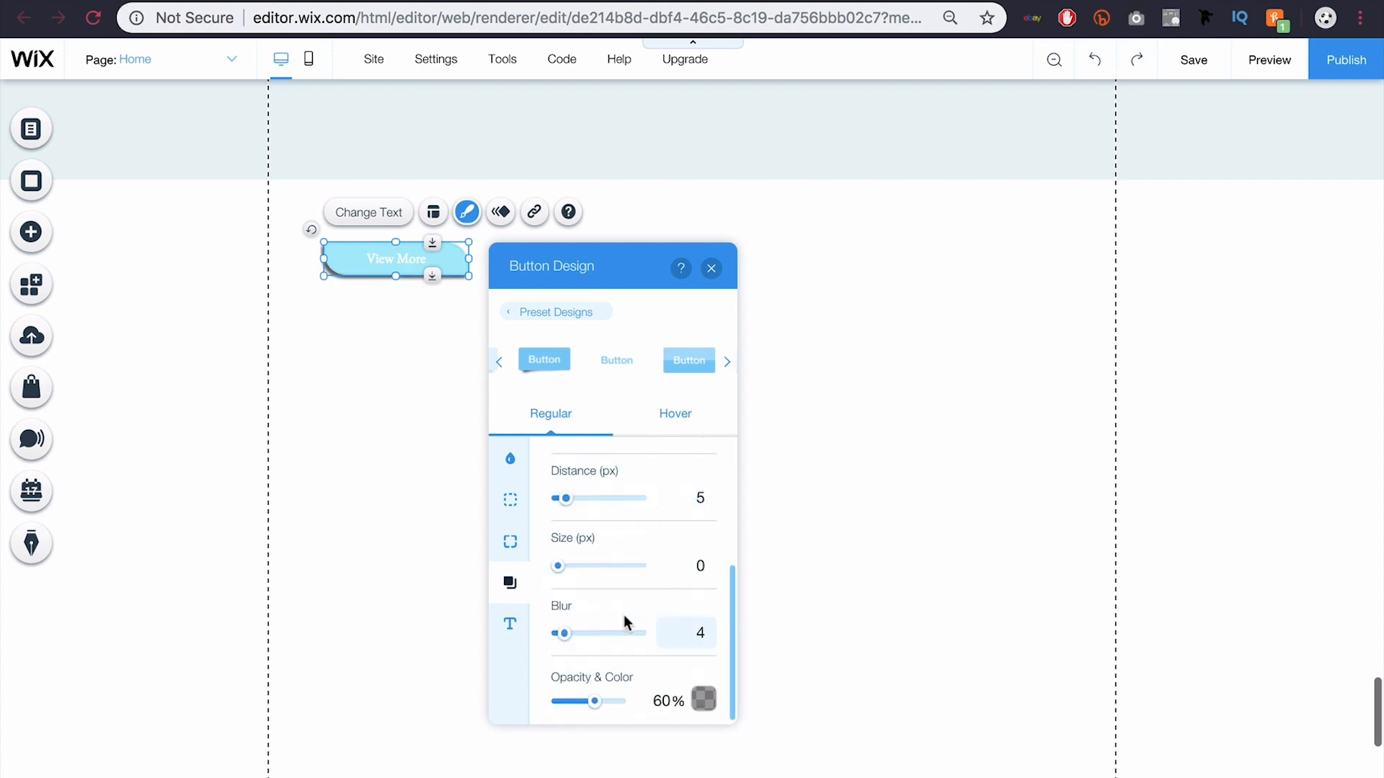
{"action": "left_click_drag", "start_coordinate": [559, 568], "coordinate": [567, 568]}
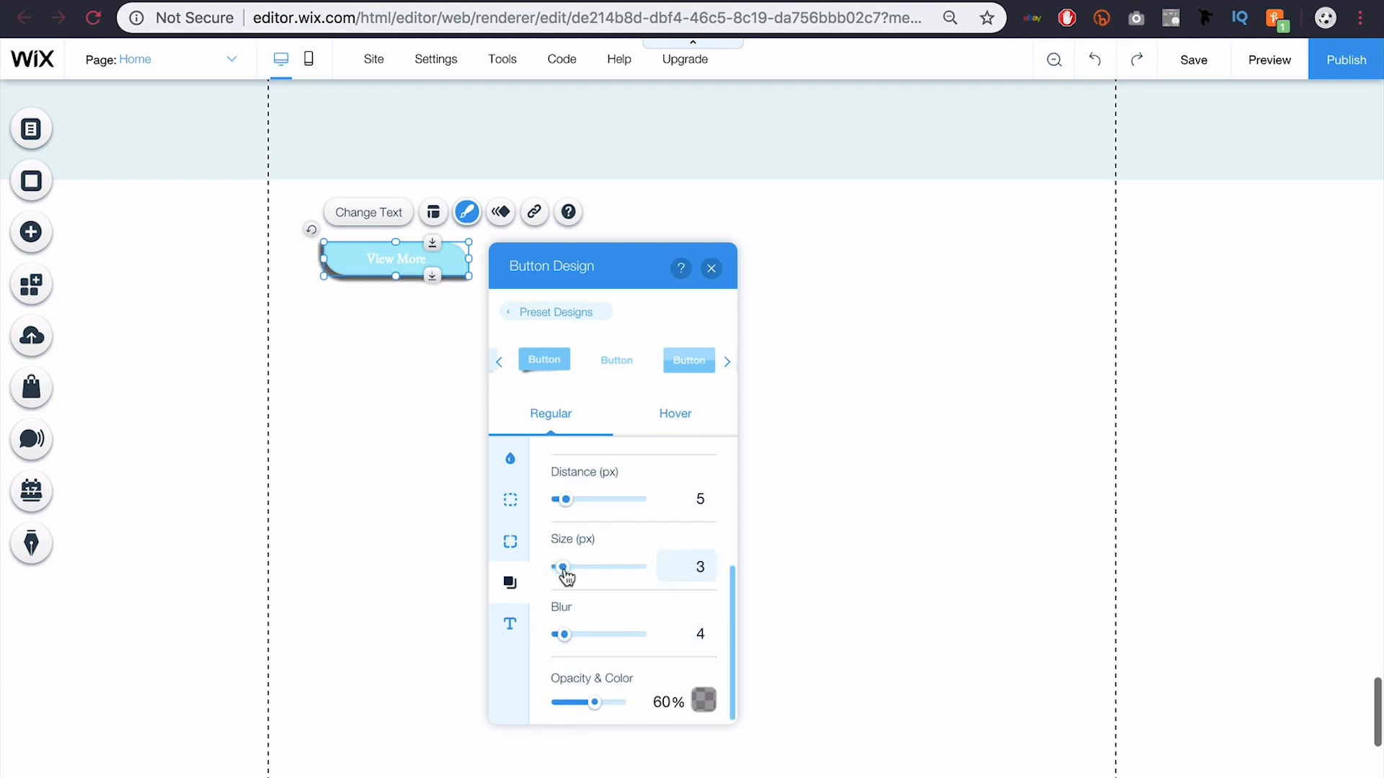
{"action": "left_click_drag", "start_coordinate": [565, 637], "coordinate": [581, 637]}
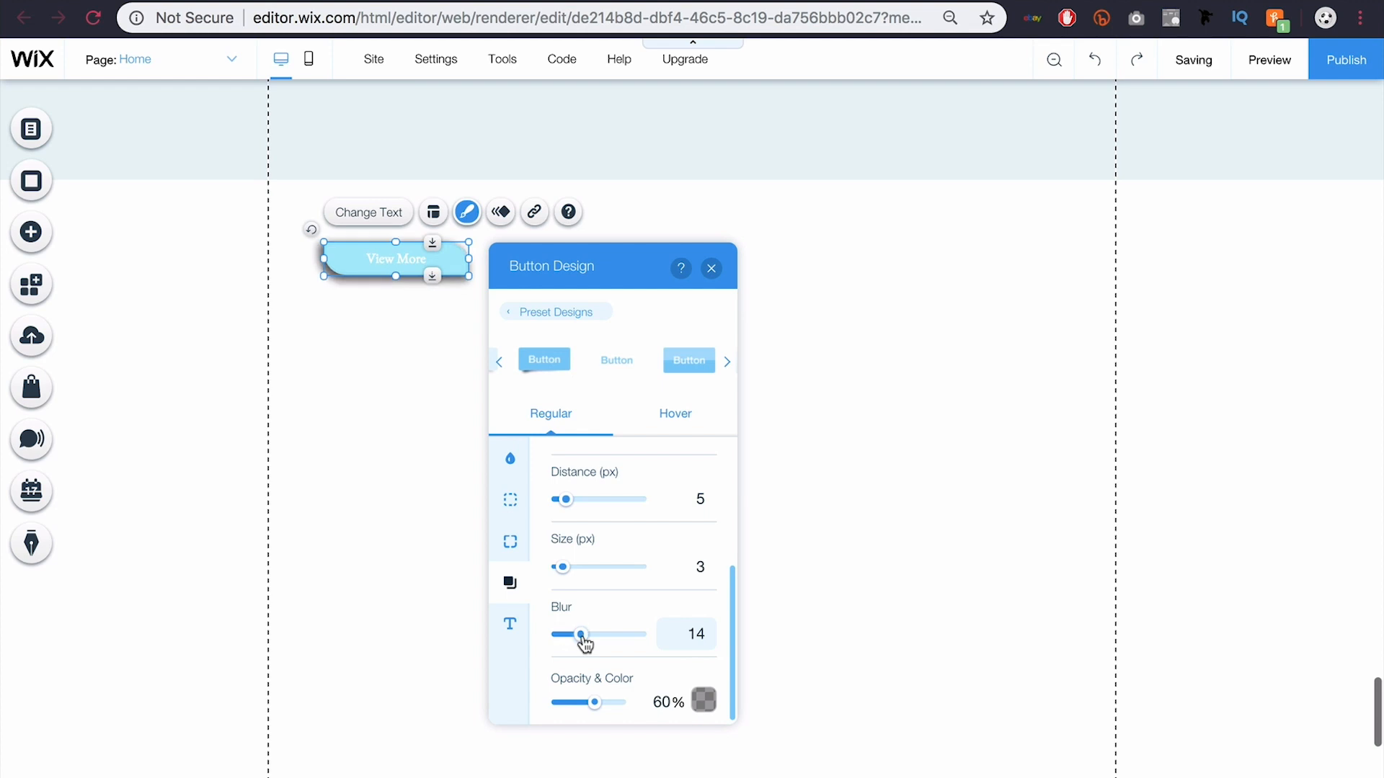
{"action": "left_click", "coordinate": [568, 704]}
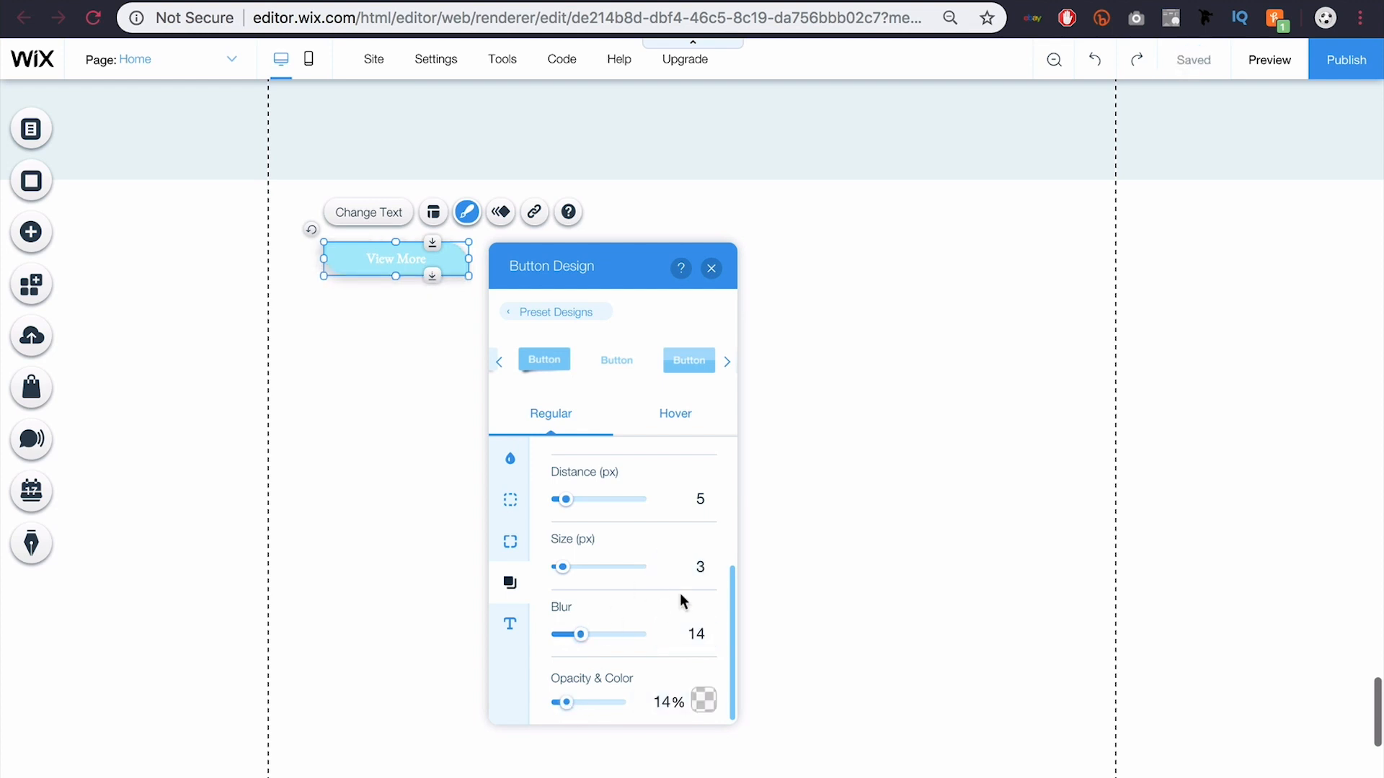
Step: Make the button text colour dark navy #0B3259
{"action": "left_click", "coordinate": [512, 626]}
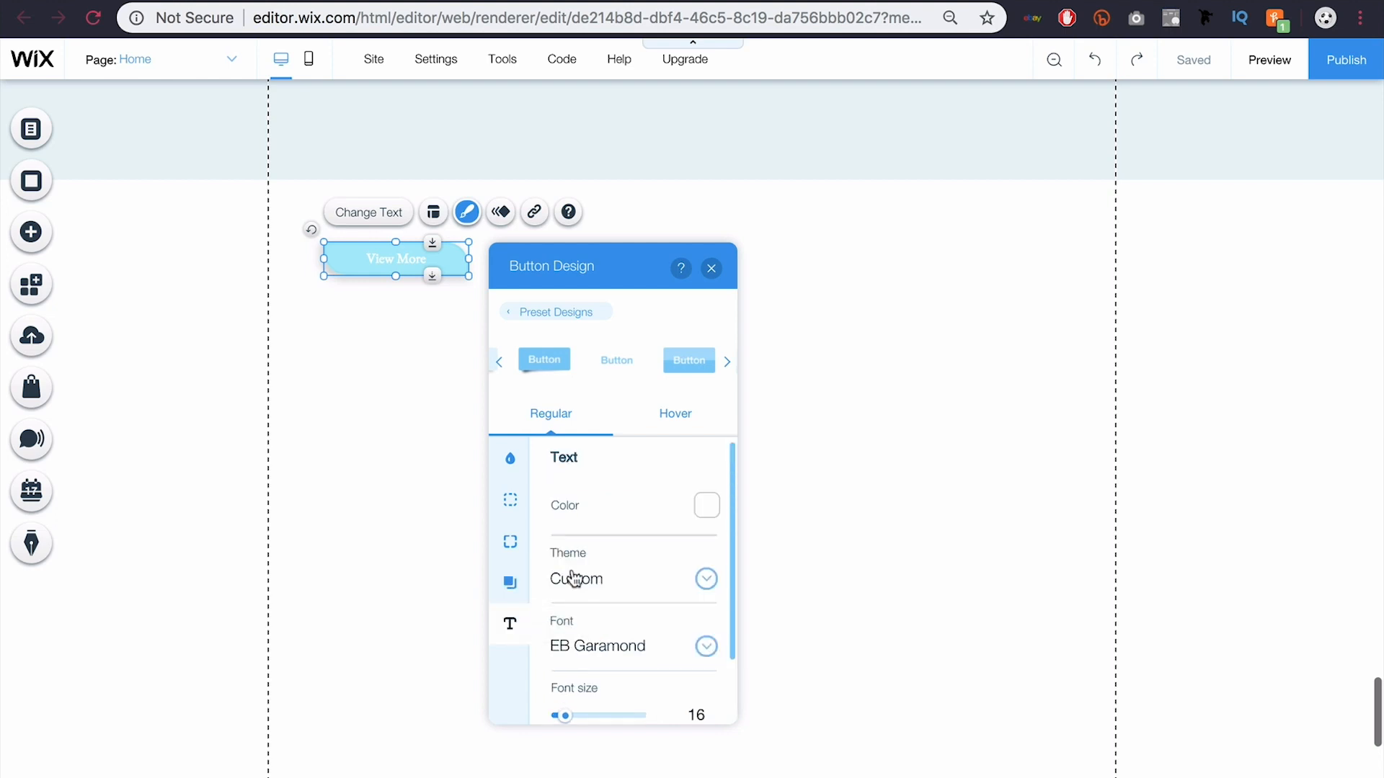
{"action": "left_click", "coordinate": [707, 513]}
{"action": "left_click", "coordinate": [504, 481]}
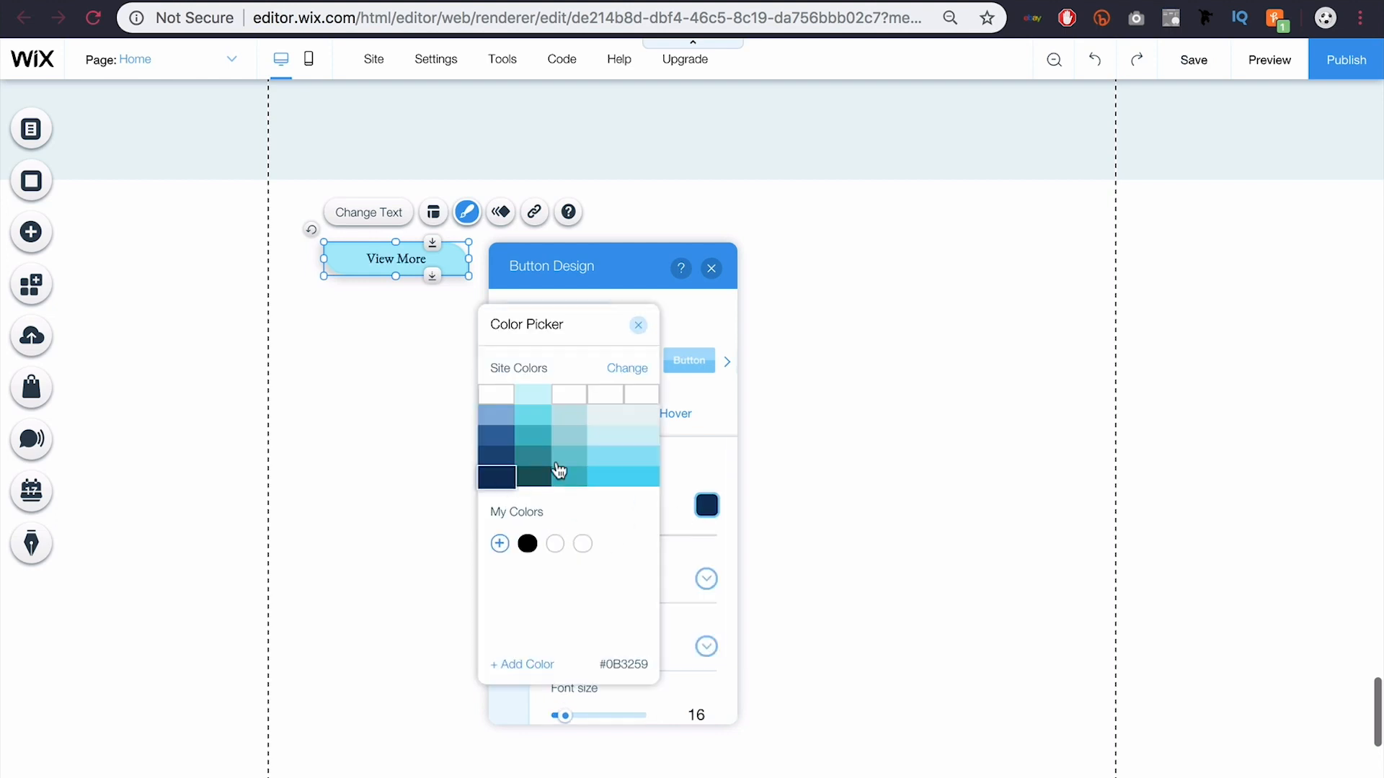
{"action": "left_click", "coordinate": [692, 473]}
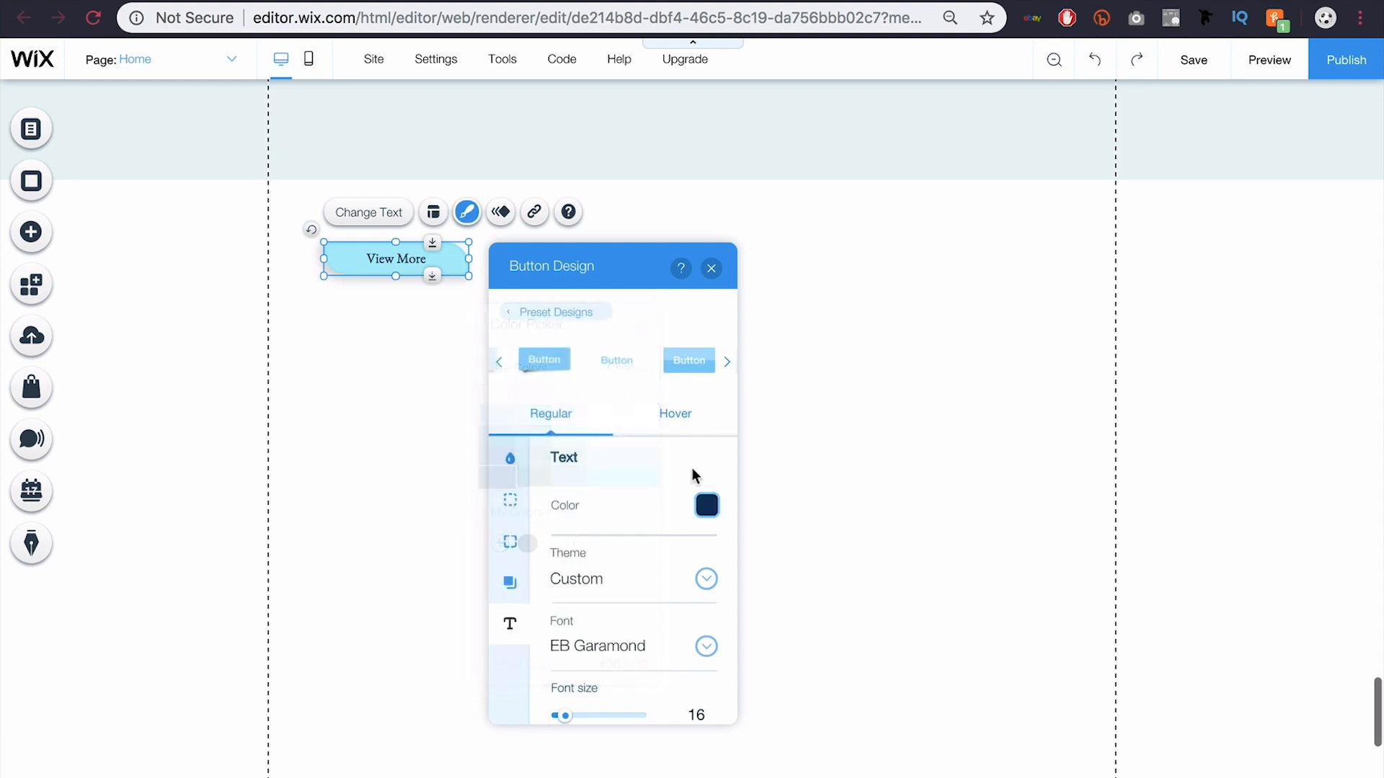
Step: Apply the Paragraph 1 text theme with Raleway Semi Bold font at size 19
{"action": "left_click", "coordinate": [706, 580]}
{"action": "scroll", "coordinate": [668, 668], "scroll_direction": "down", "scroll_amount": 4}
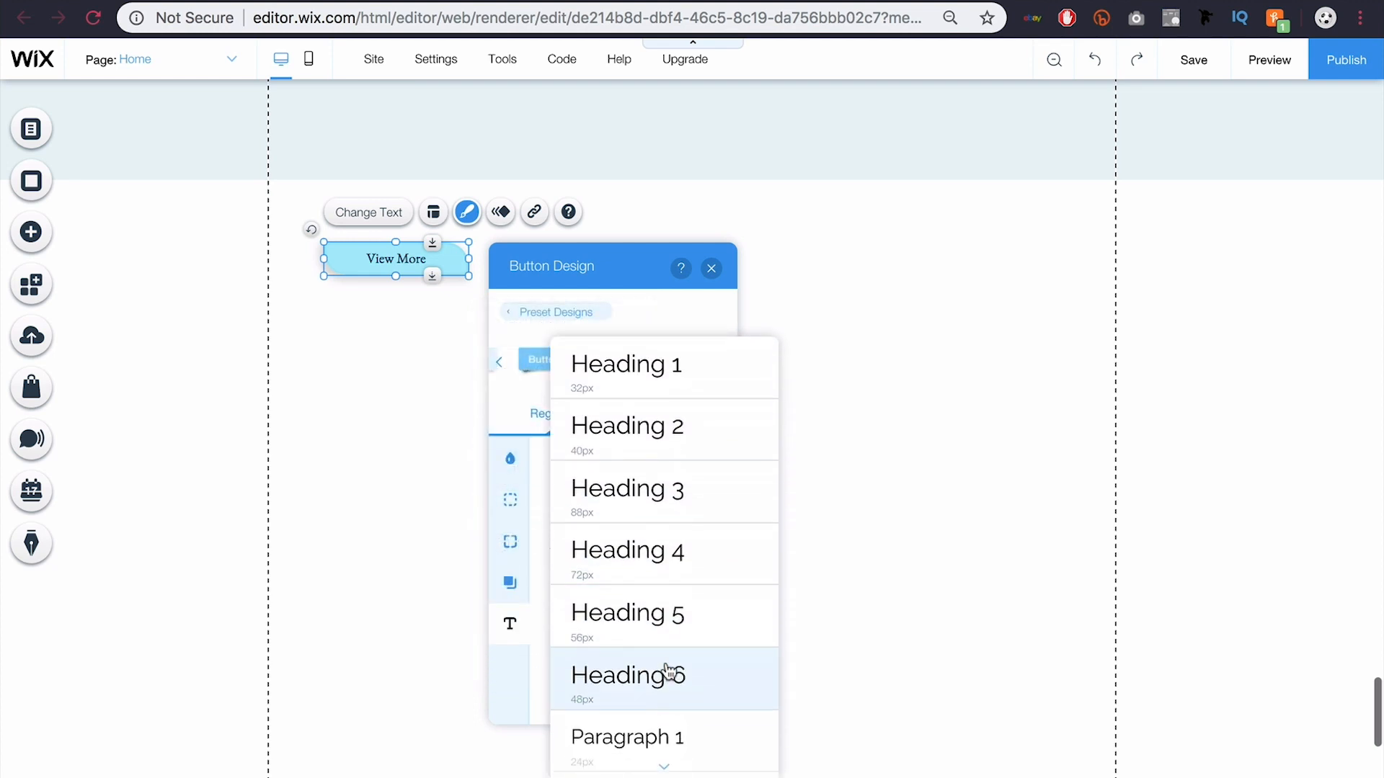
{"action": "scroll", "coordinate": [669, 672], "scroll_direction": "down", "scroll_amount": 2}
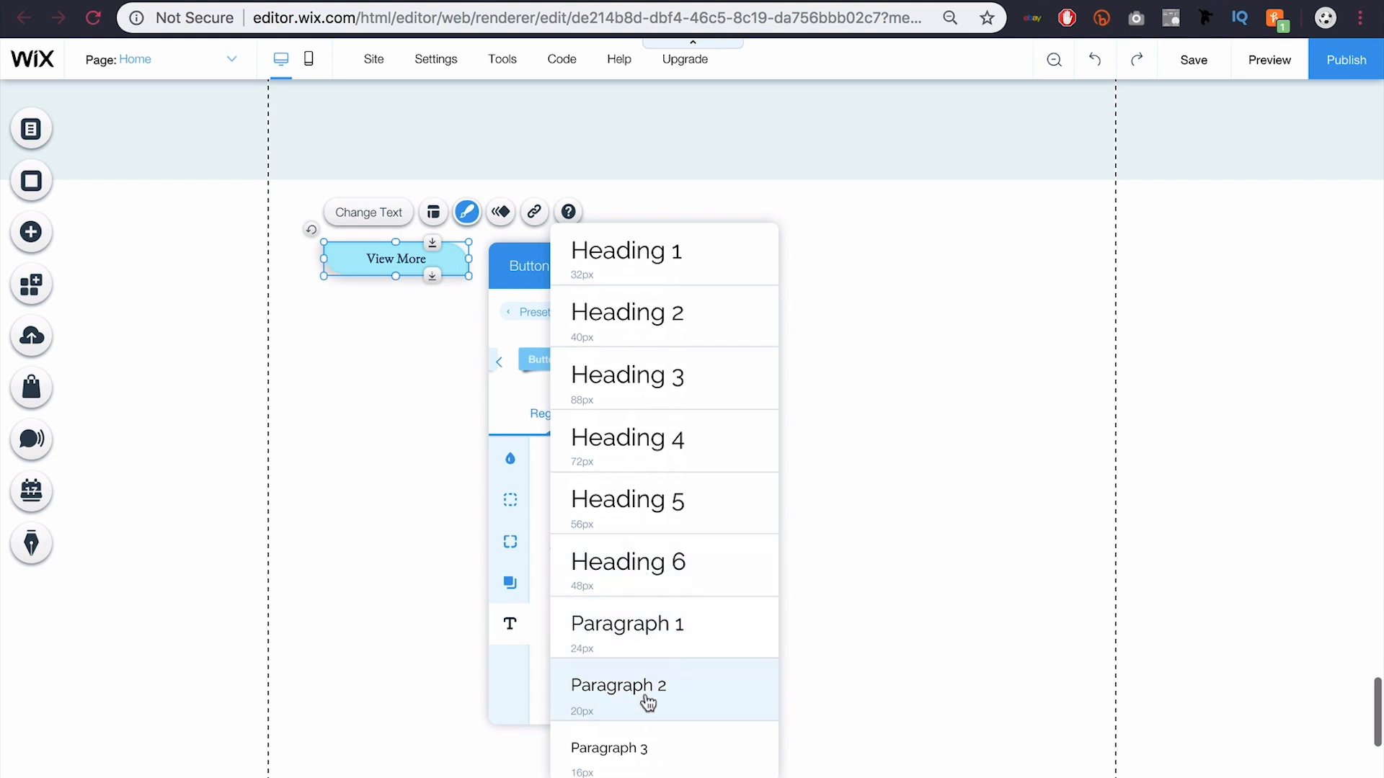
{"action": "left_click", "coordinate": [634, 640]}
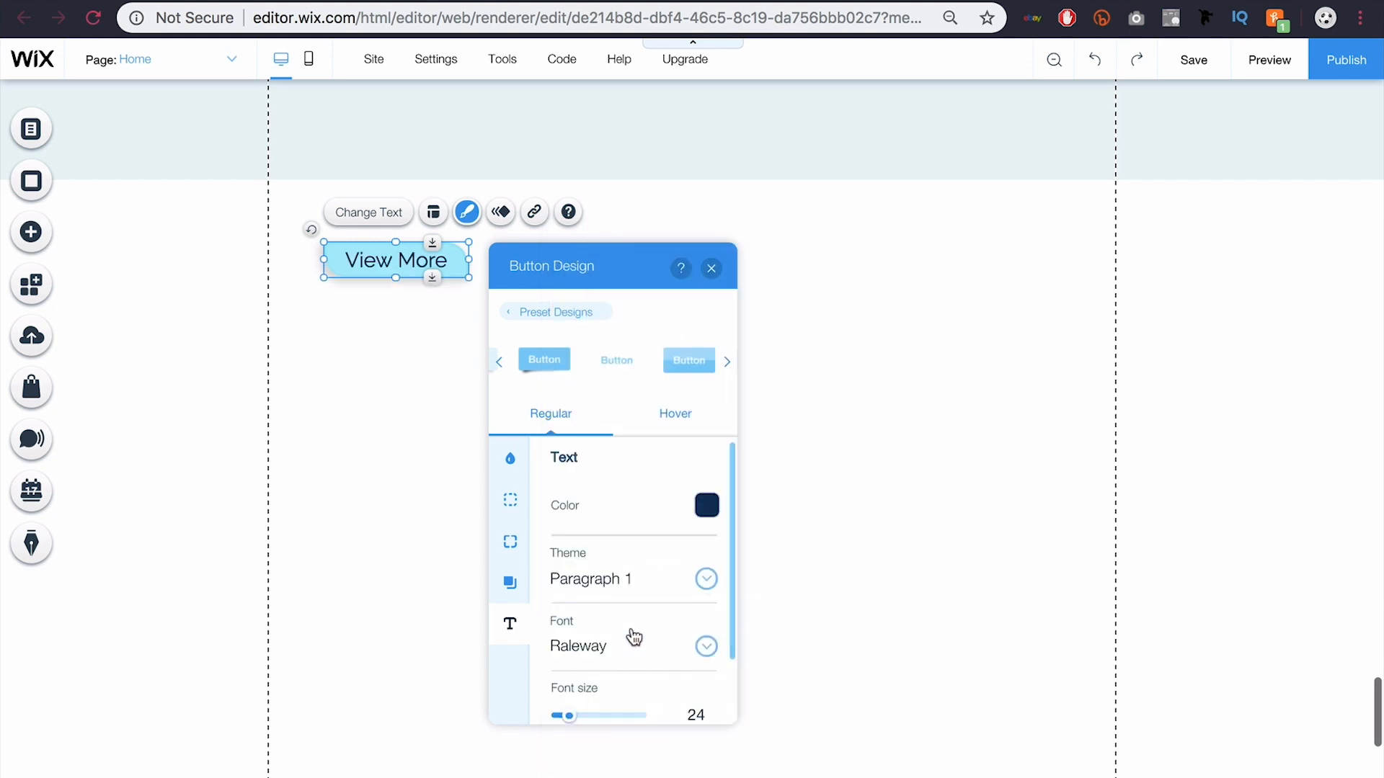
{"action": "left_click", "coordinate": [703, 648]}
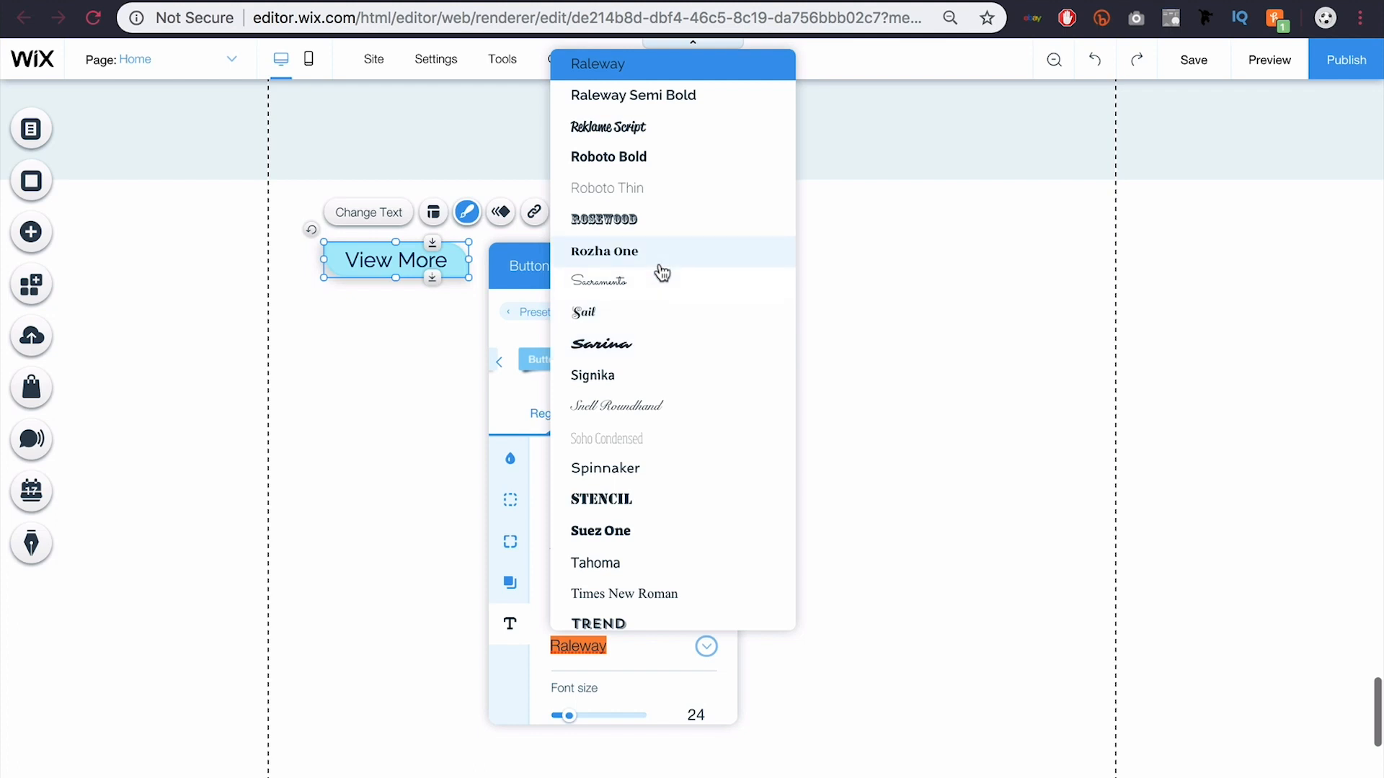
{"action": "left_click", "coordinate": [630, 100]}
{"action": "scroll", "coordinate": [614, 609], "scroll_direction": "down", "scroll_amount": 2}
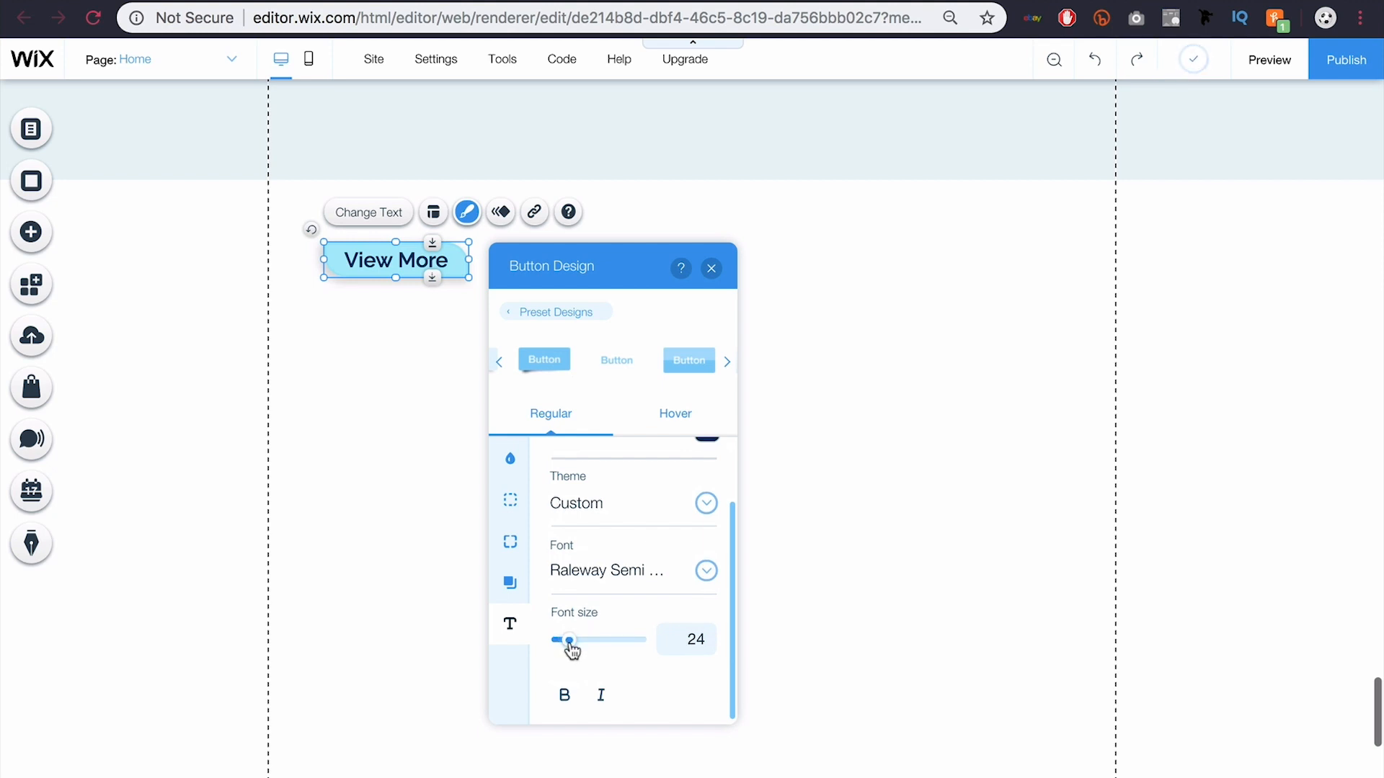
{"action": "left_click_drag", "start_coordinate": [569, 644], "coordinate": [566, 644]}
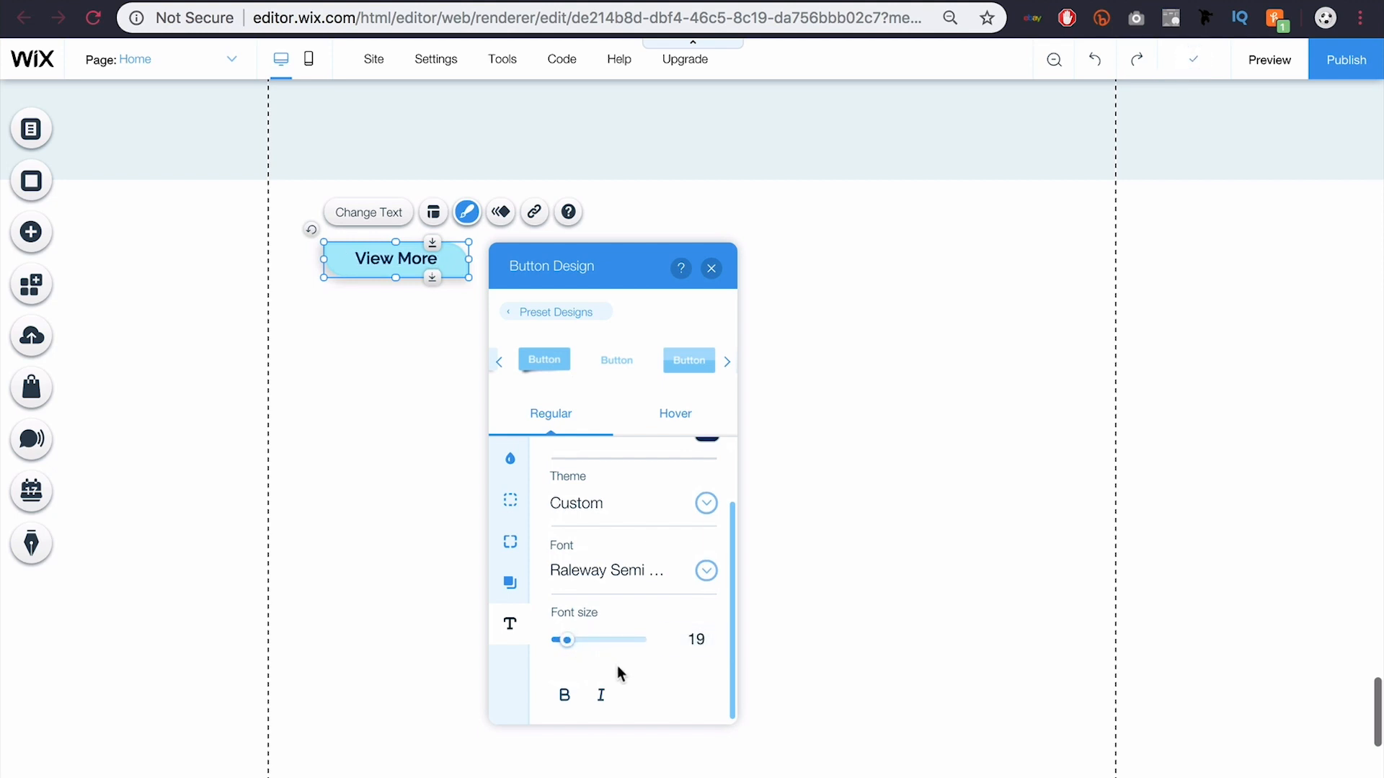
Step: Toggle bold and italic on and back off, leaving the text neither bold nor italic
{"action": "left_click", "coordinate": [566, 701]}
{"action": "left_click", "coordinate": [566, 699]}
{"action": "left_click", "coordinate": [600, 695]}
{"action": "left_click", "coordinate": [602, 698]}
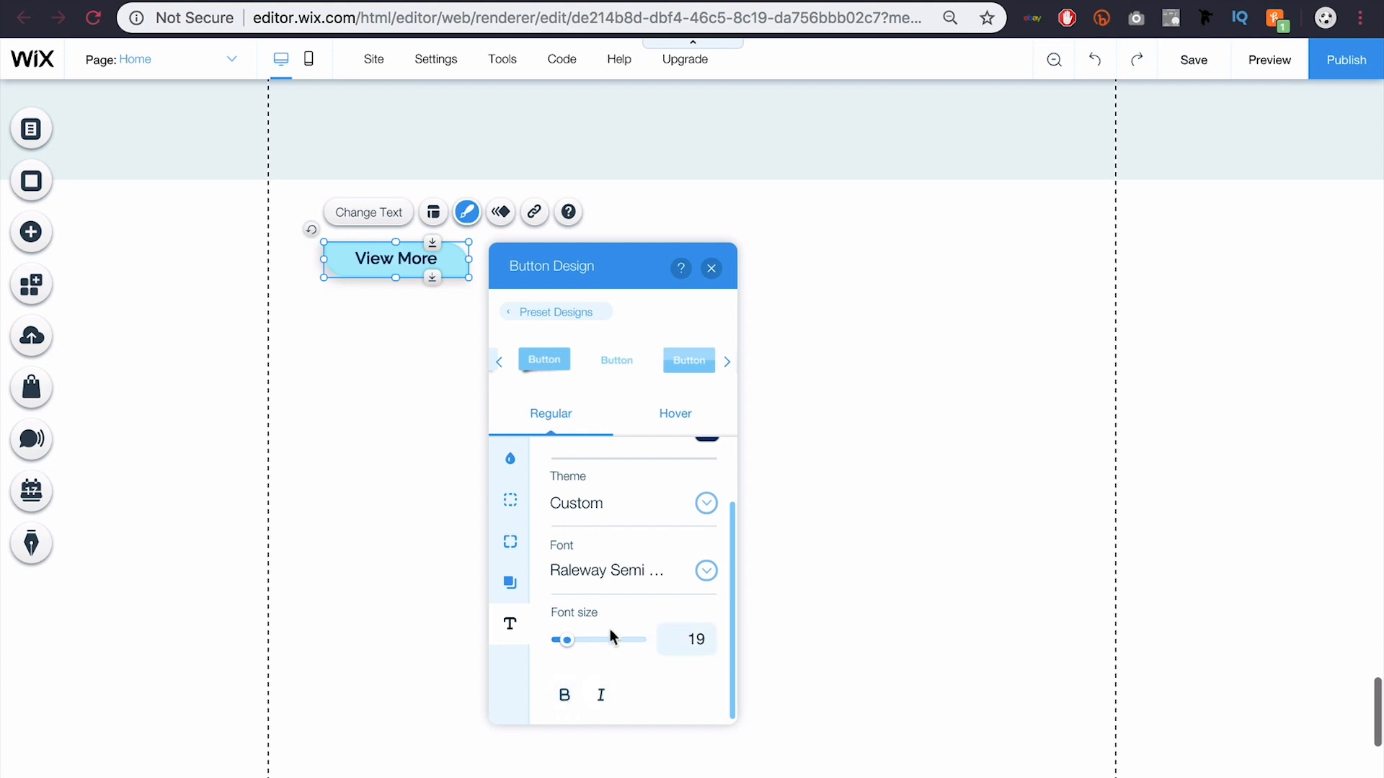
{"action": "left_click", "coordinate": [676, 426]}
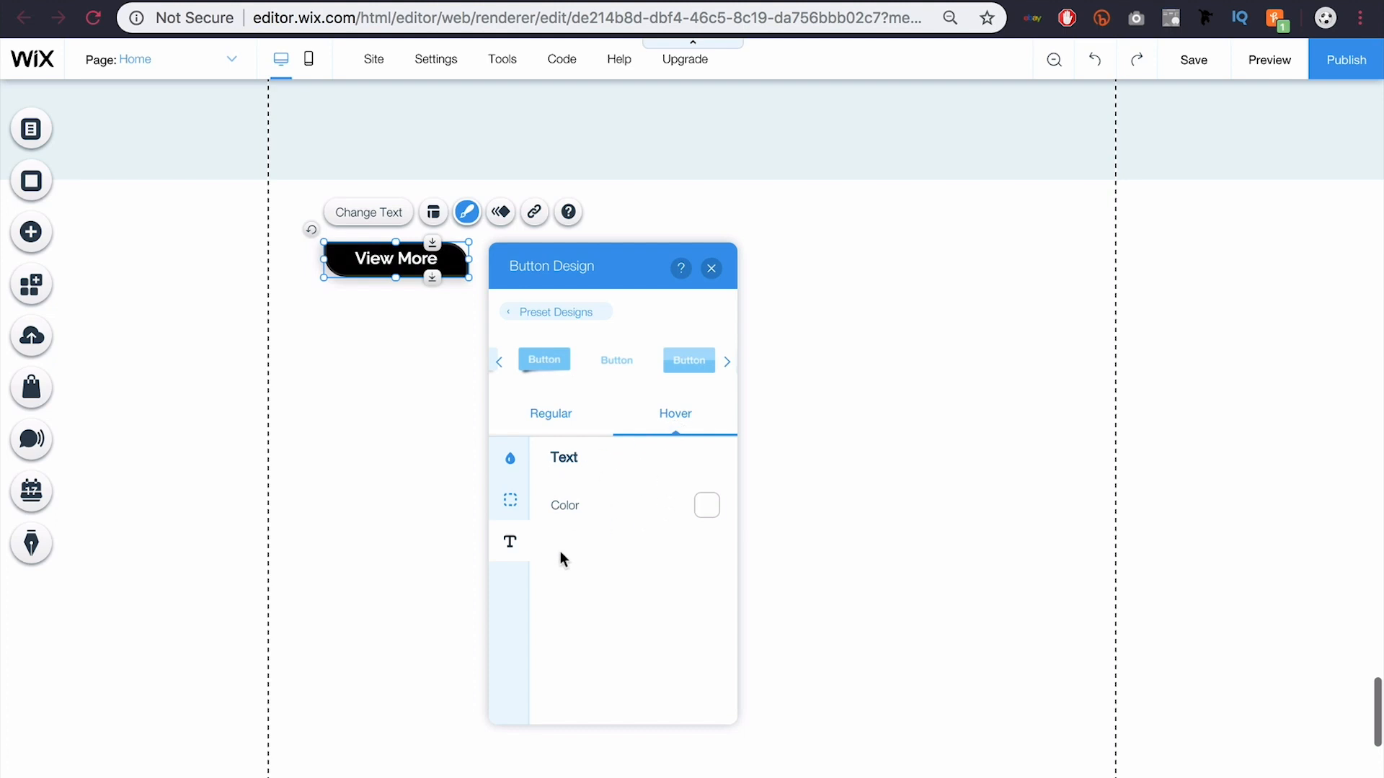
Step: Set the button's hover text colour to #3269A1 and its hover fill to white #FFFFFF at 100% opacity
{"action": "left_click", "coordinate": [707, 509]}
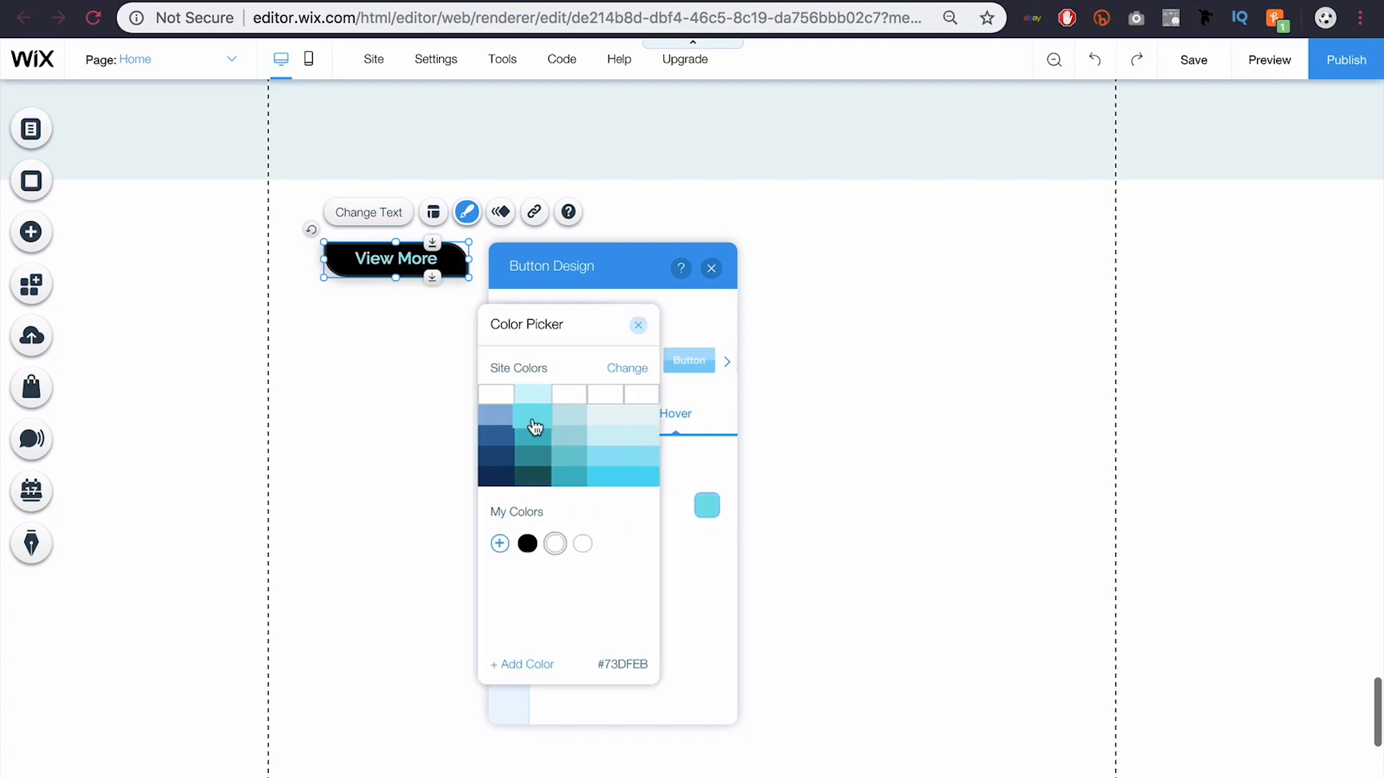
{"action": "left_click", "coordinate": [502, 442]}
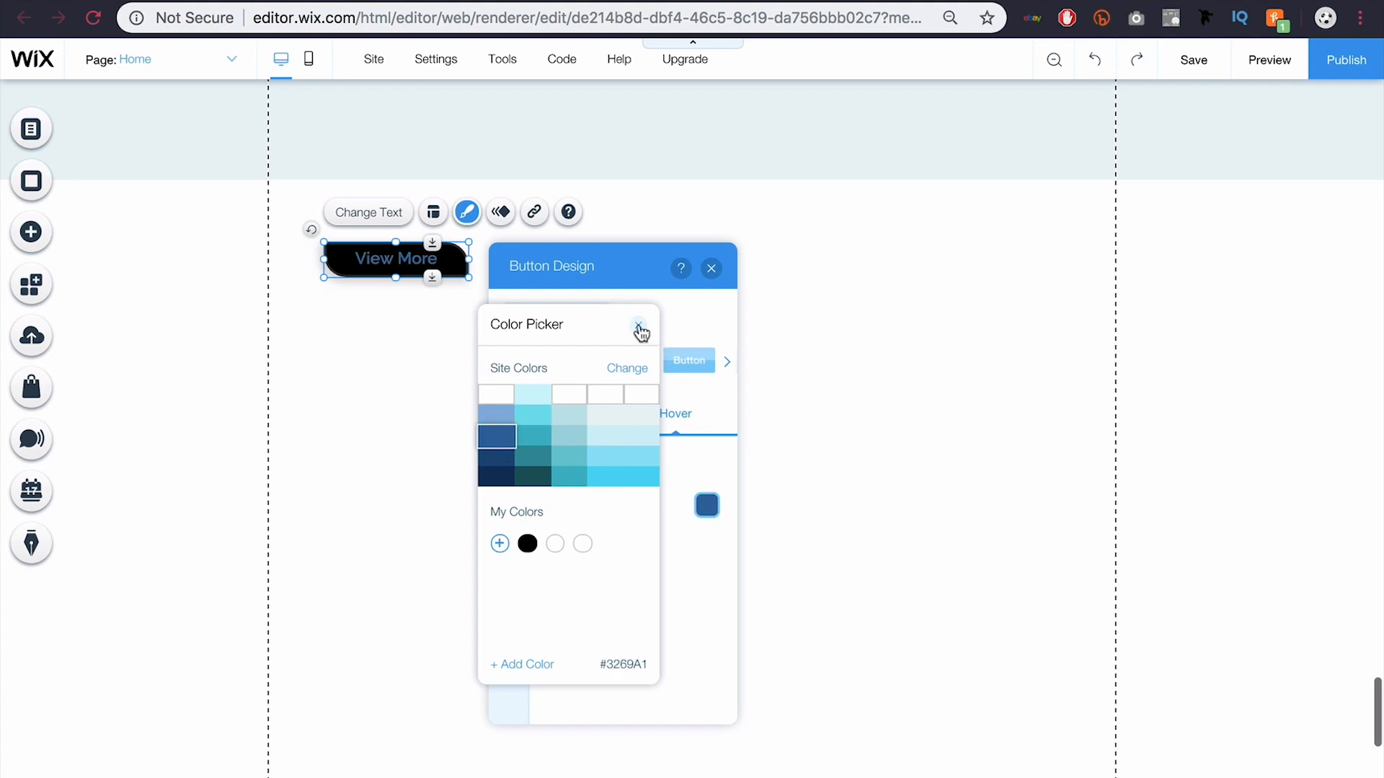
{"action": "left_click", "coordinate": [638, 325]}
{"action": "left_click", "coordinate": [511, 464]}
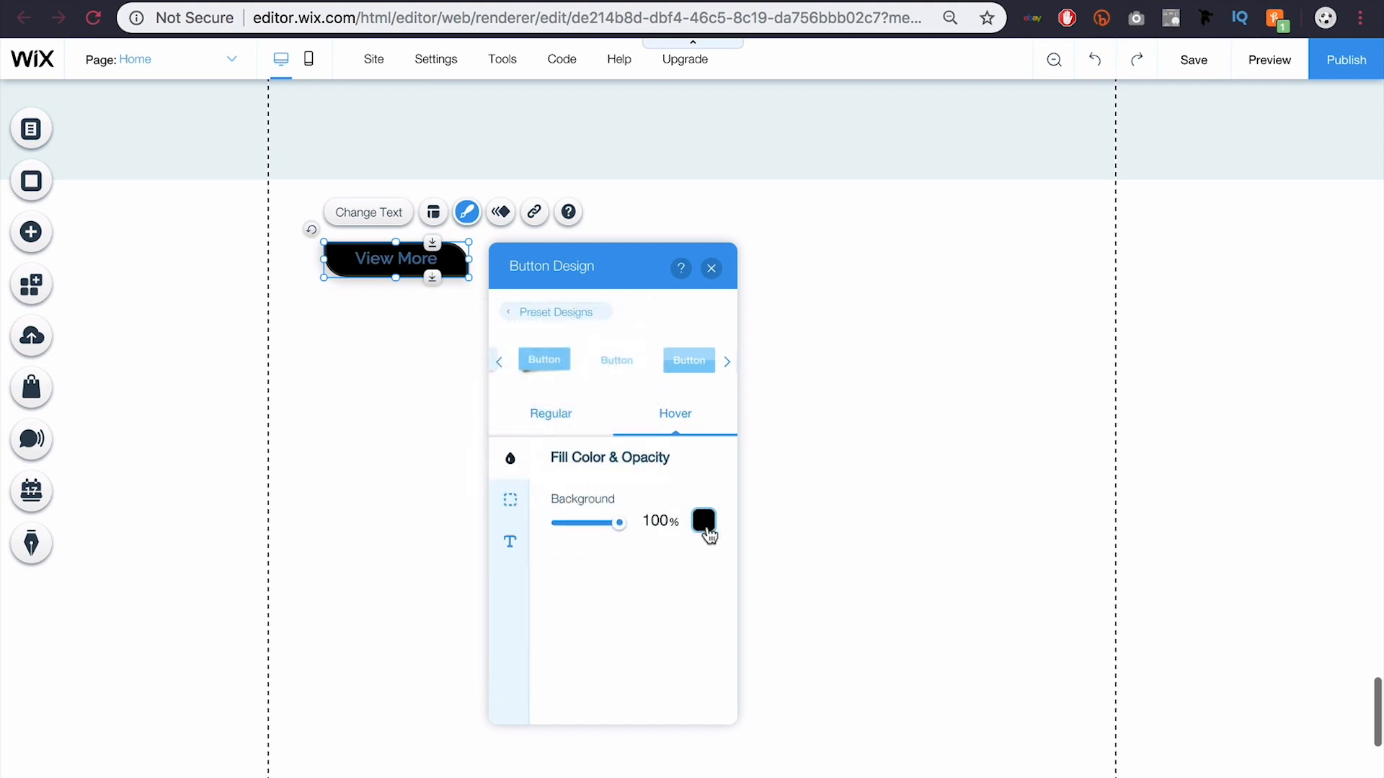
{"action": "left_click", "coordinate": [704, 524]}
{"action": "left_click", "coordinate": [496, 397]}
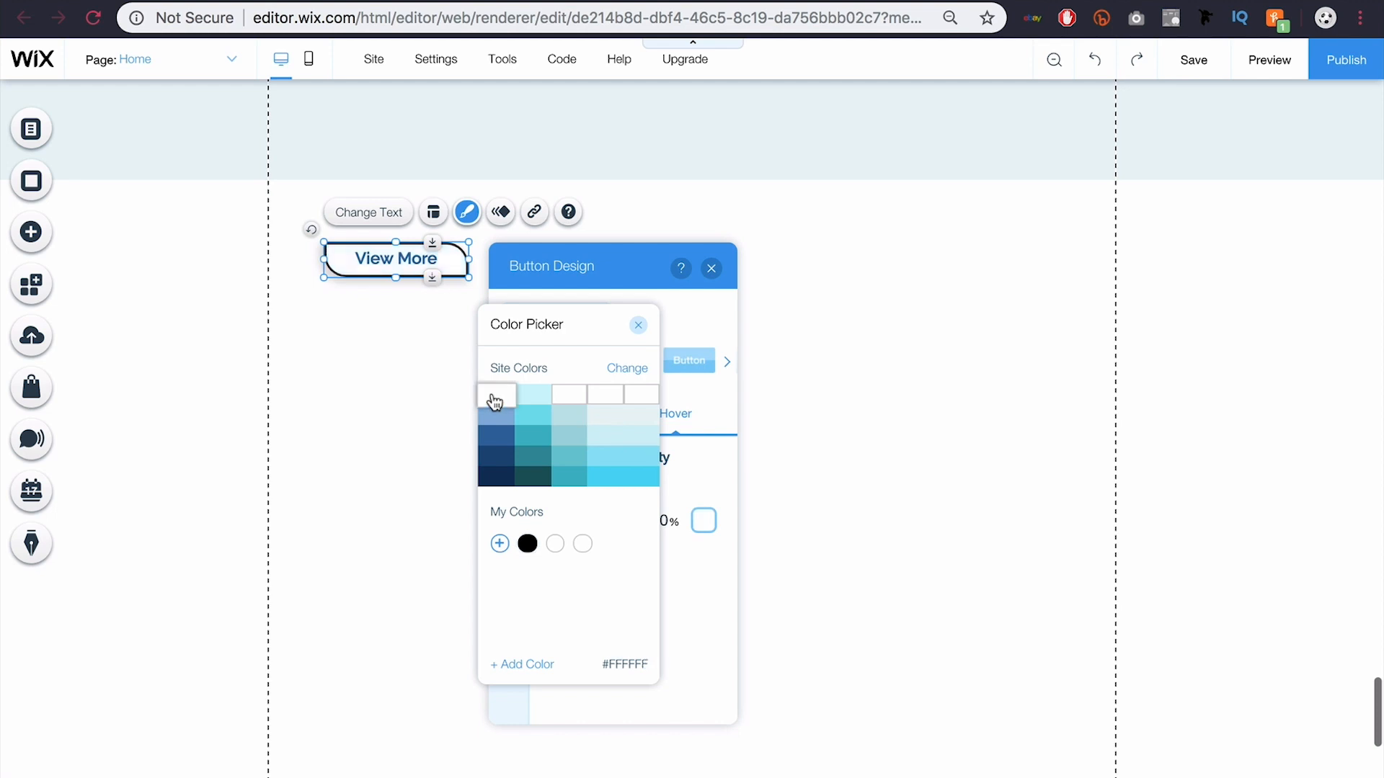
{"action": "left_click", "coordinate": [692, 645]}
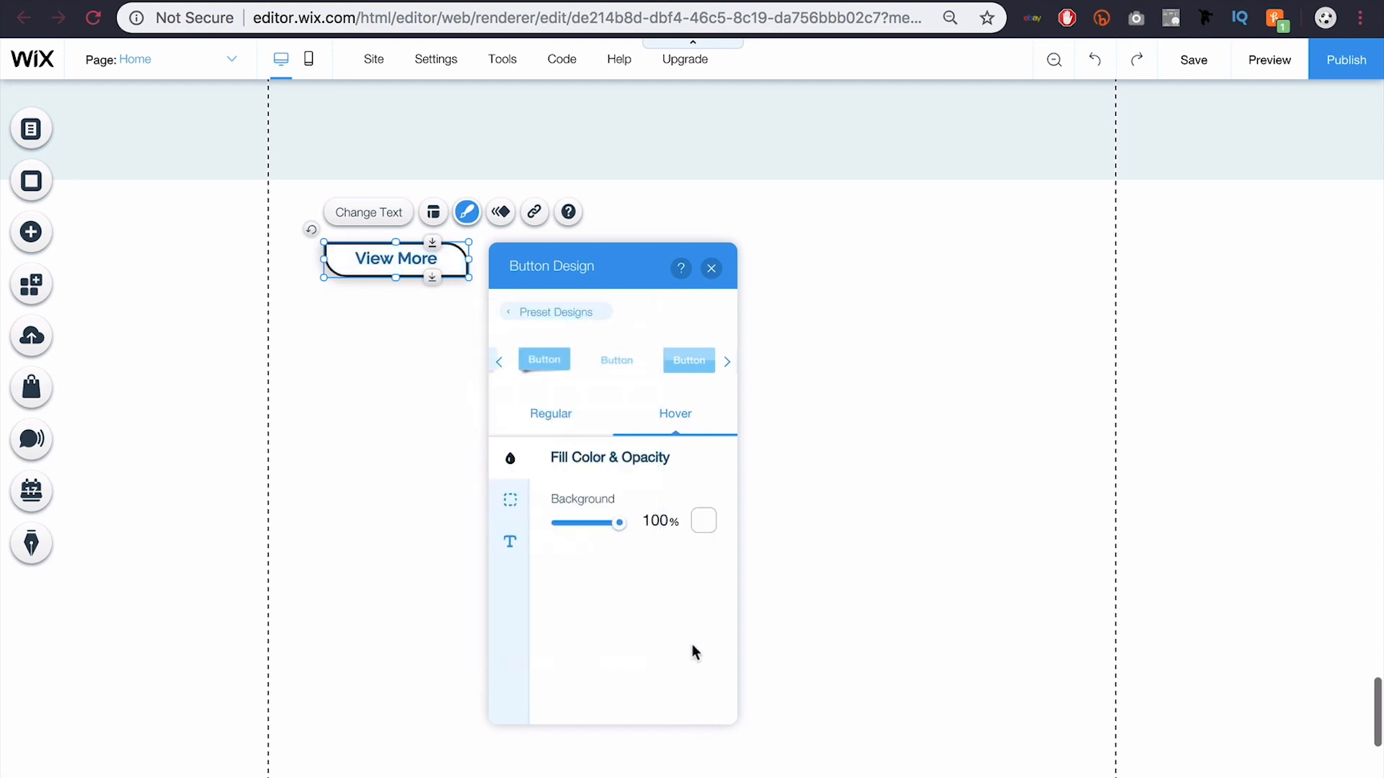
{"action": "left_click", "coordinate": [512, 500]}
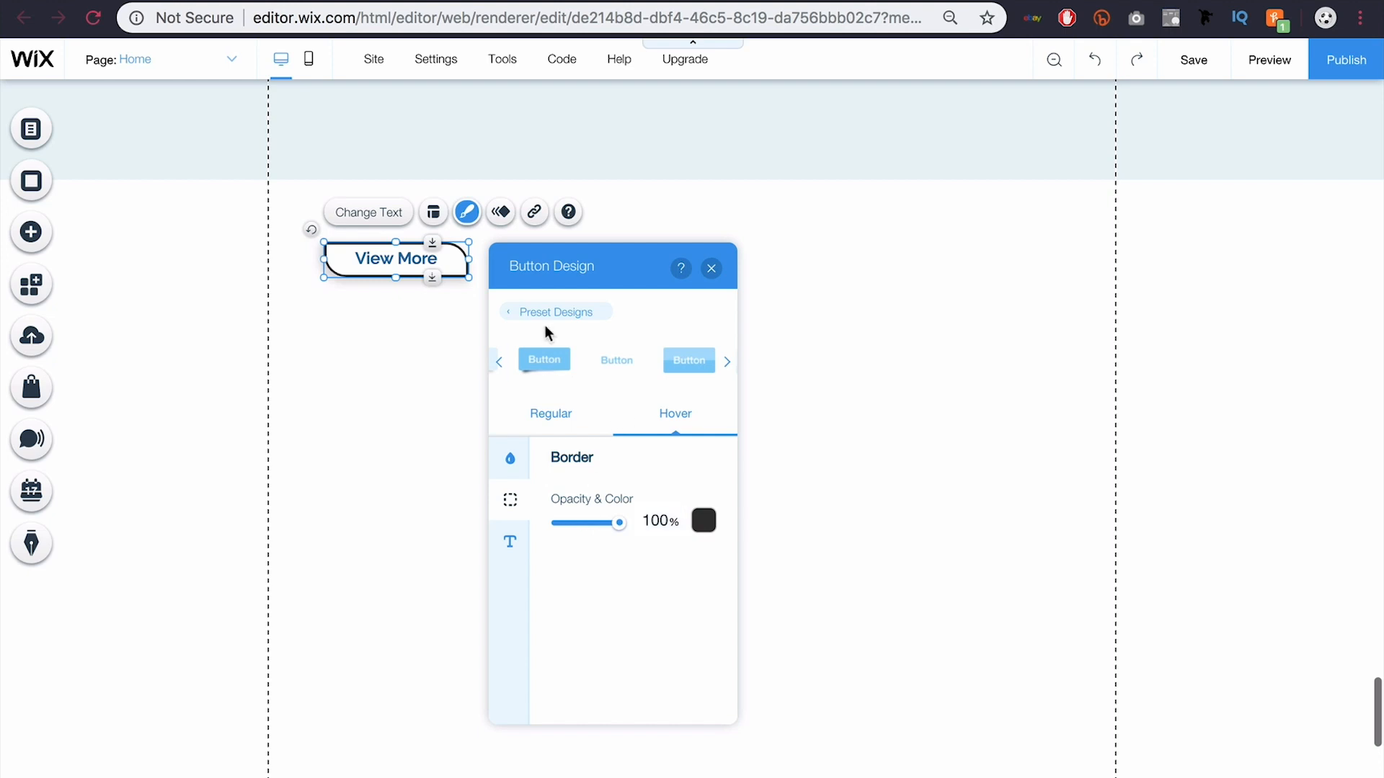
Step: Apply the Fold-In entrance animation from the left with a 0.95-second duration, then deselect the button
{"action": "left_click", "coordinate": [501, 215]}
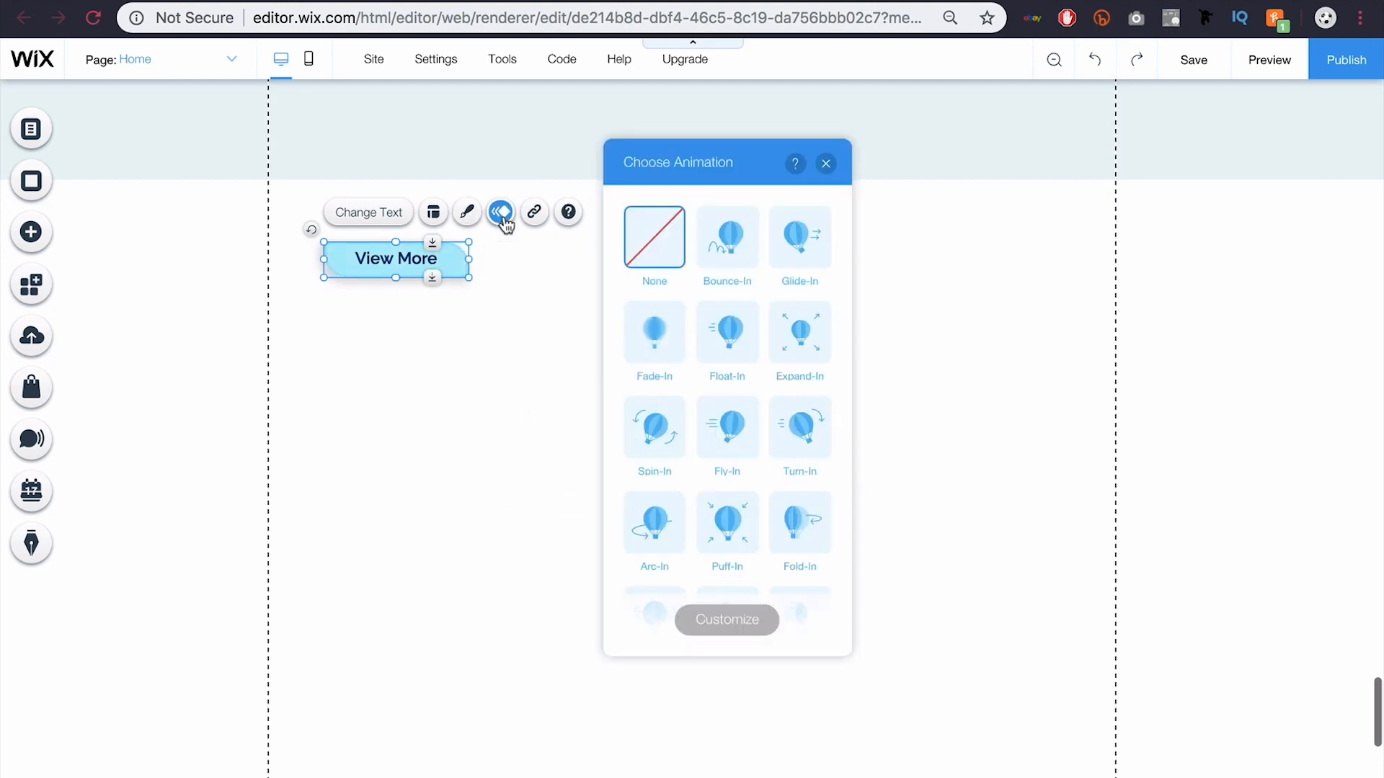
{"action": "scroll", "coordinate": [754, 430], "scroll_direction": "down", "scroll_amount": 2}
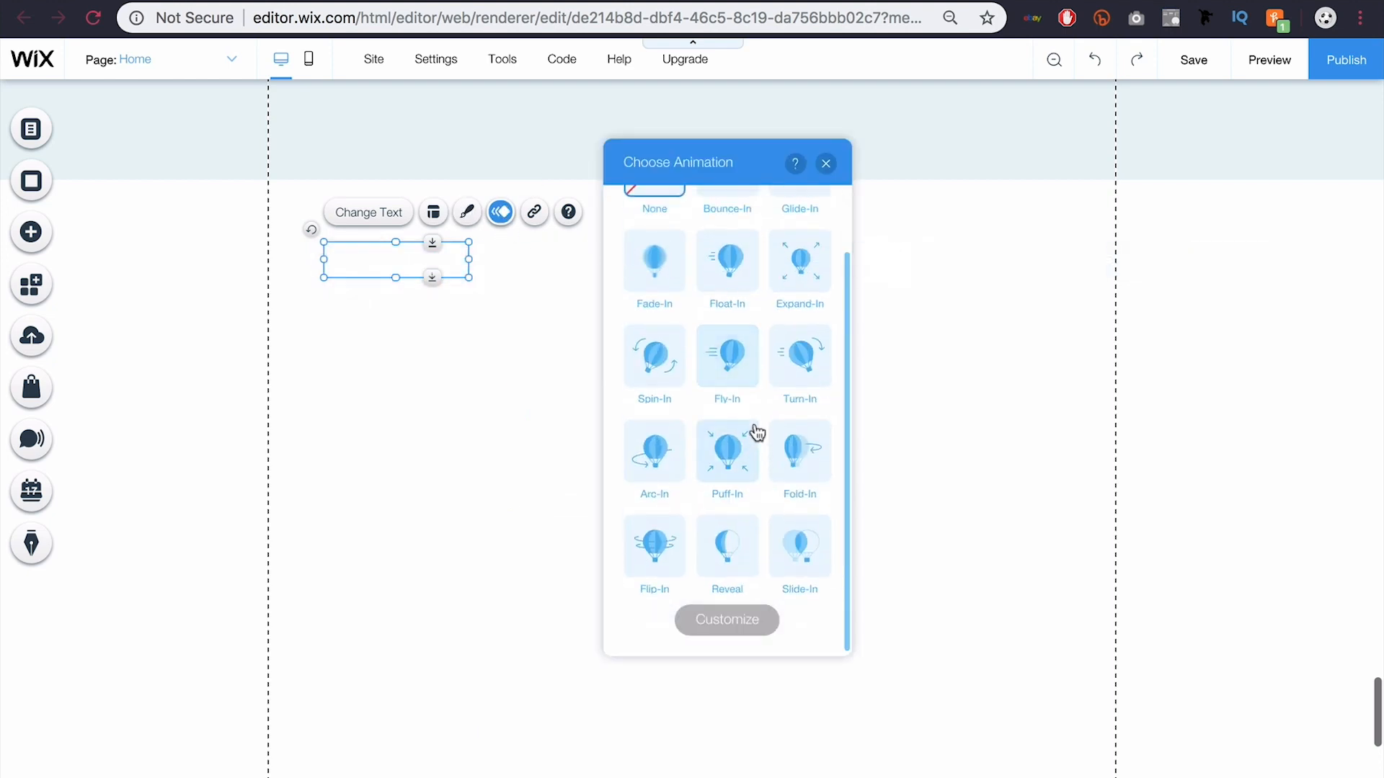
{"action": "left_click", "coordinate": [794, 463]}
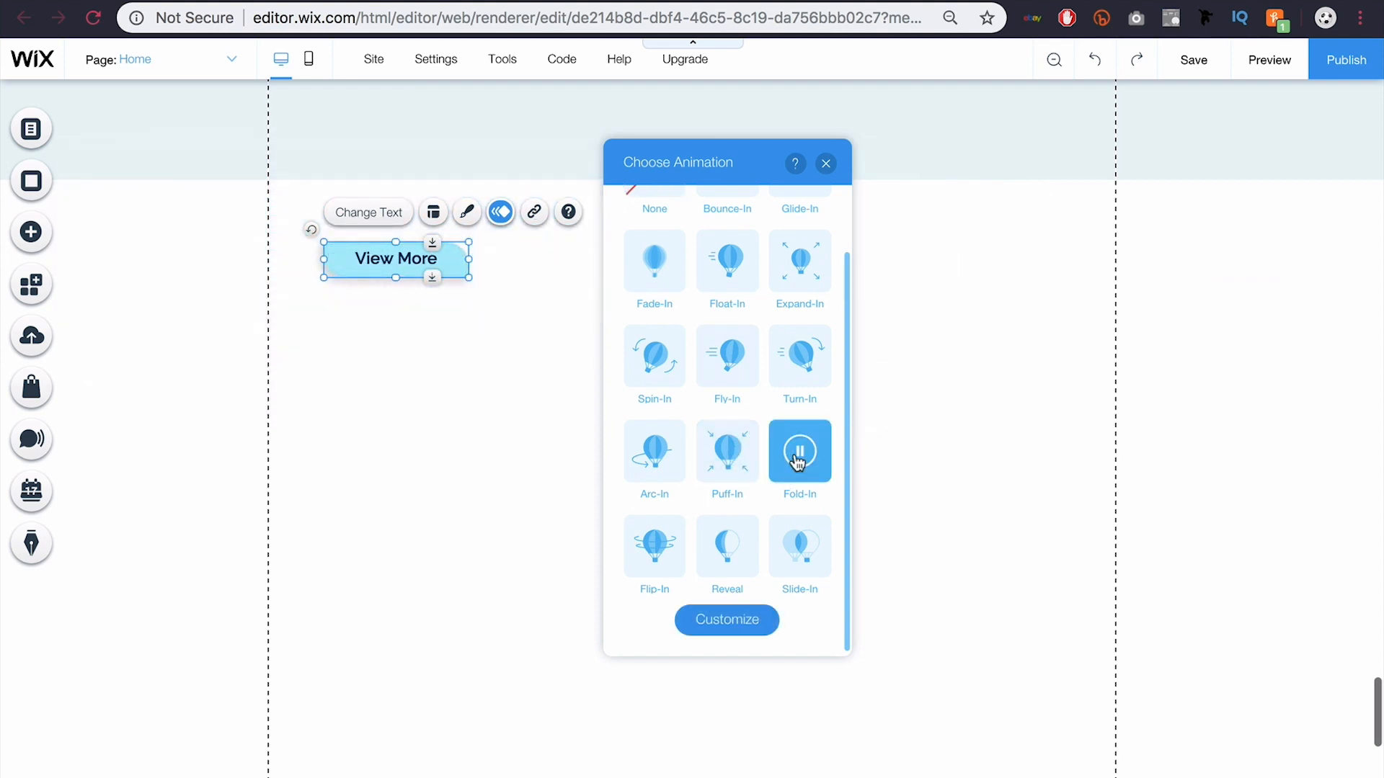
{"action": "left_click", "coordinate": [727, 626]}
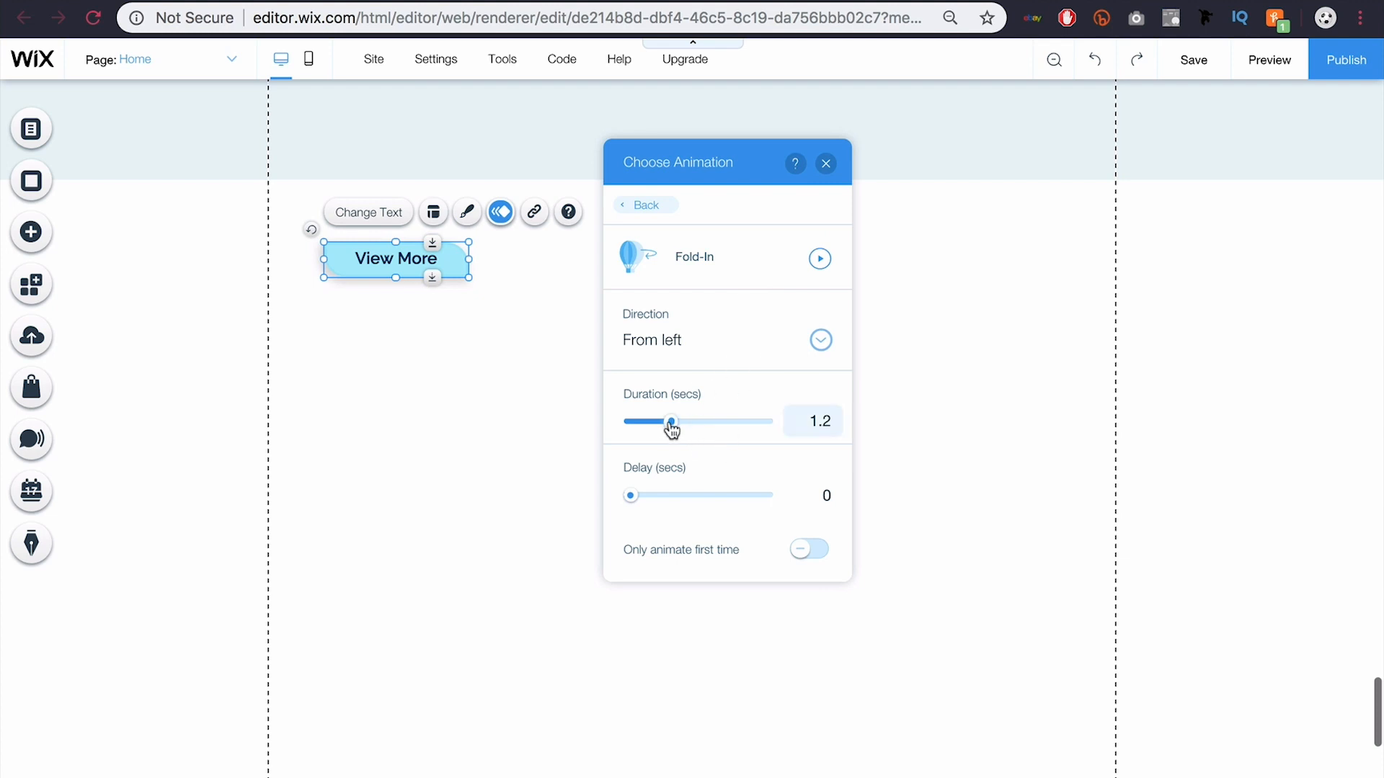
{"action": "left_click_drag", "start_coordinate": [671, 424], "coordinate": [662, 425]}
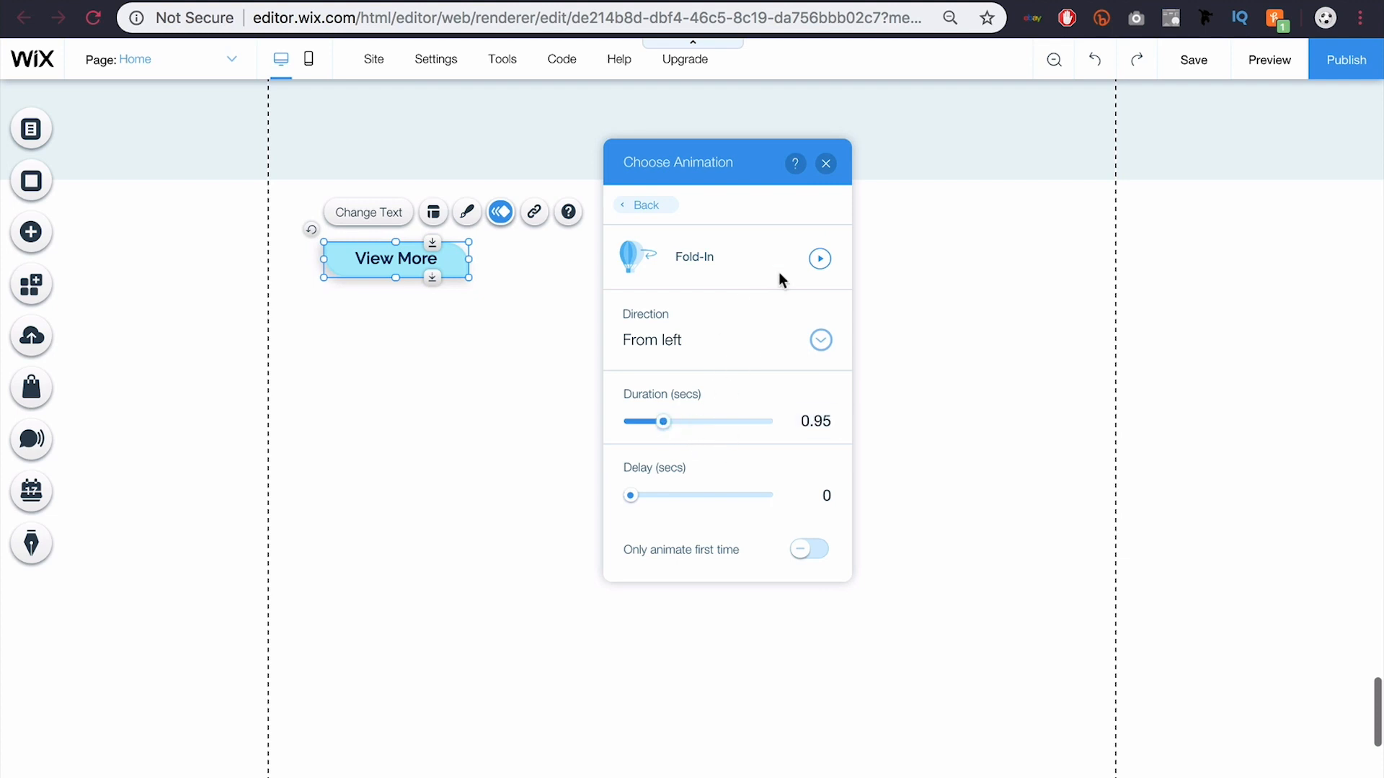
{"action": "left_click", "coordinate": [826, 165]}
{"action": "left_click", "coordinate": [590, 316]}
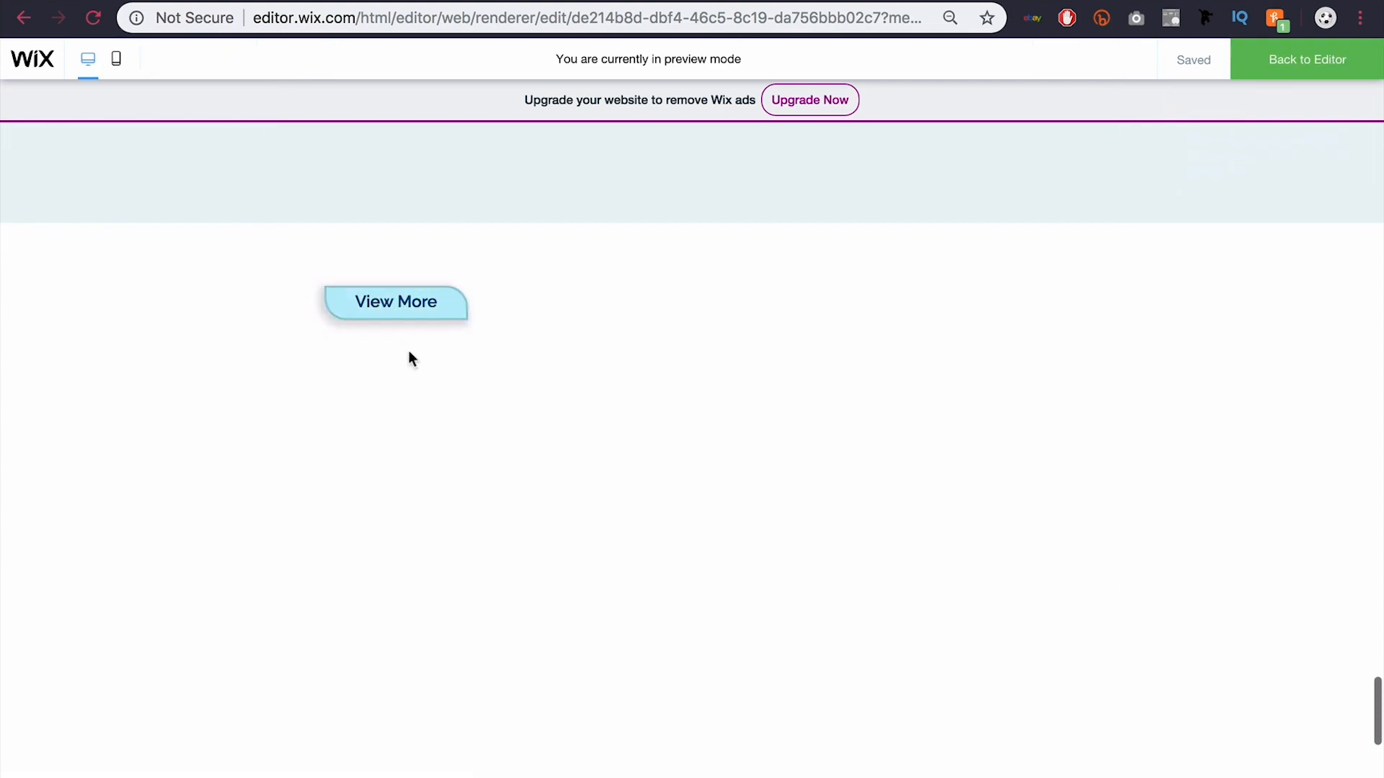
Step: Preview the Home page to watch the light-blue View More button load and animate
{"action": "left_click", "coordinate": [396, 308]}
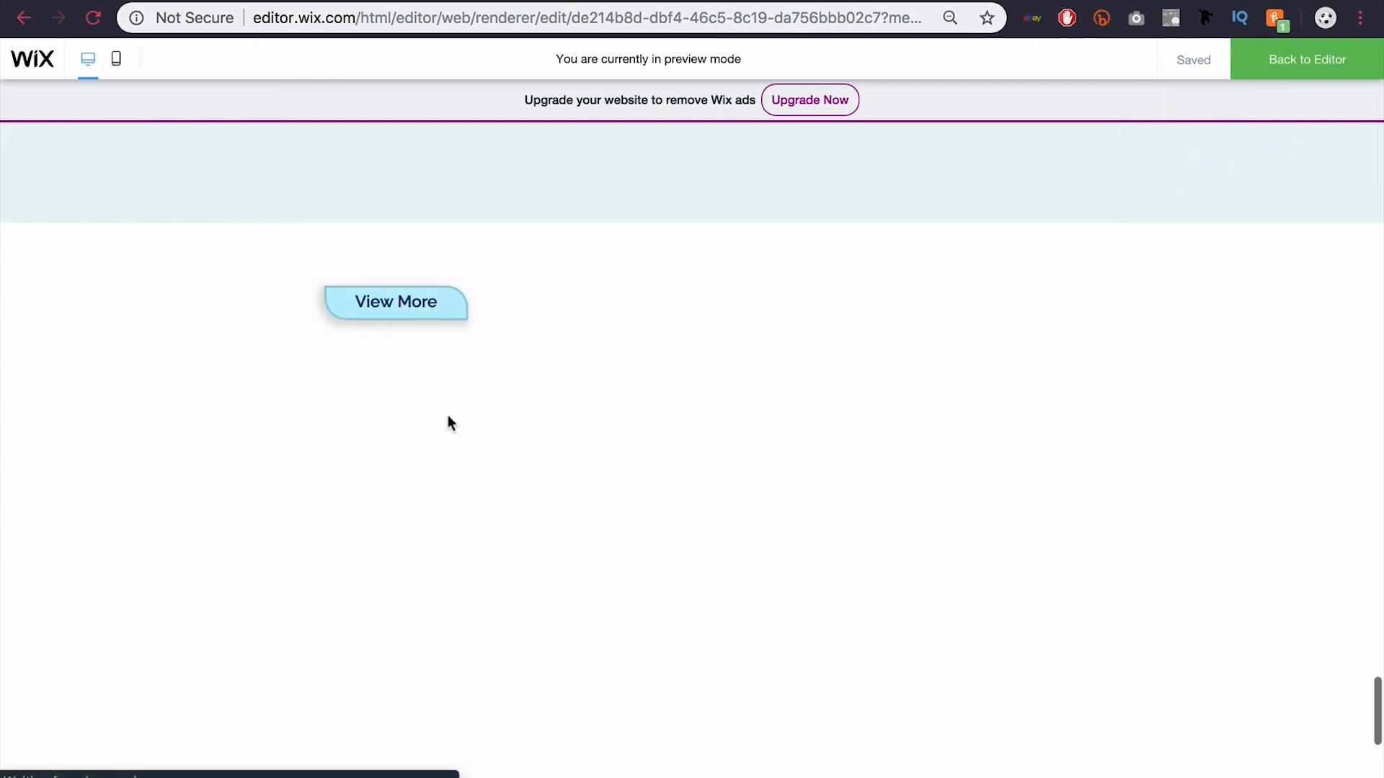